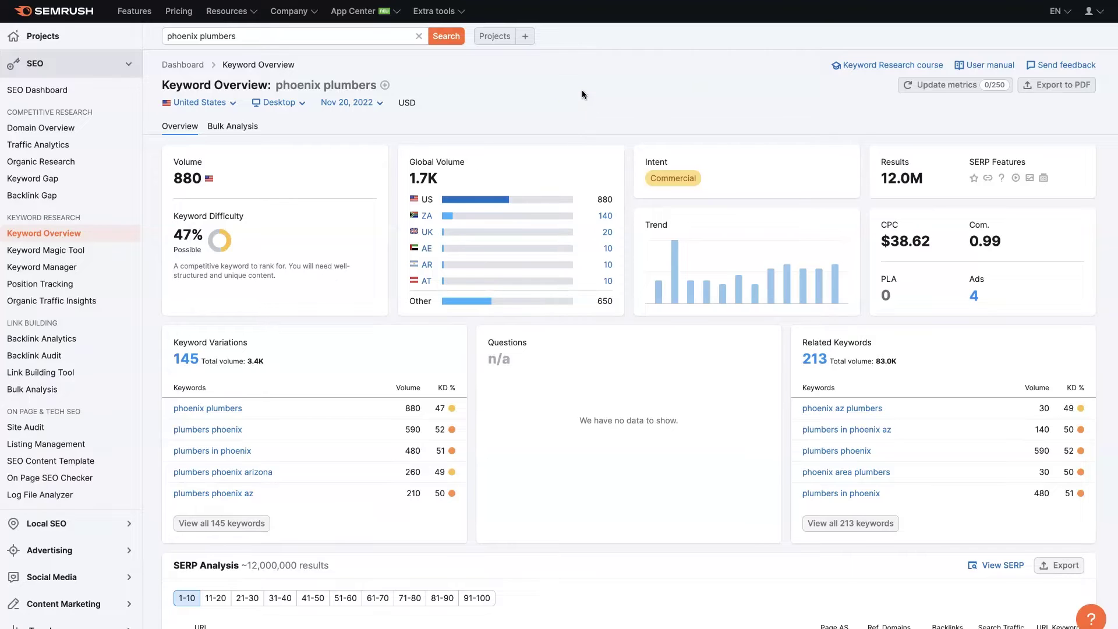
Step: Scroll through the phoenix plumbers Keyword Overview to review its metrics
scroll(585, 96, down, 1)
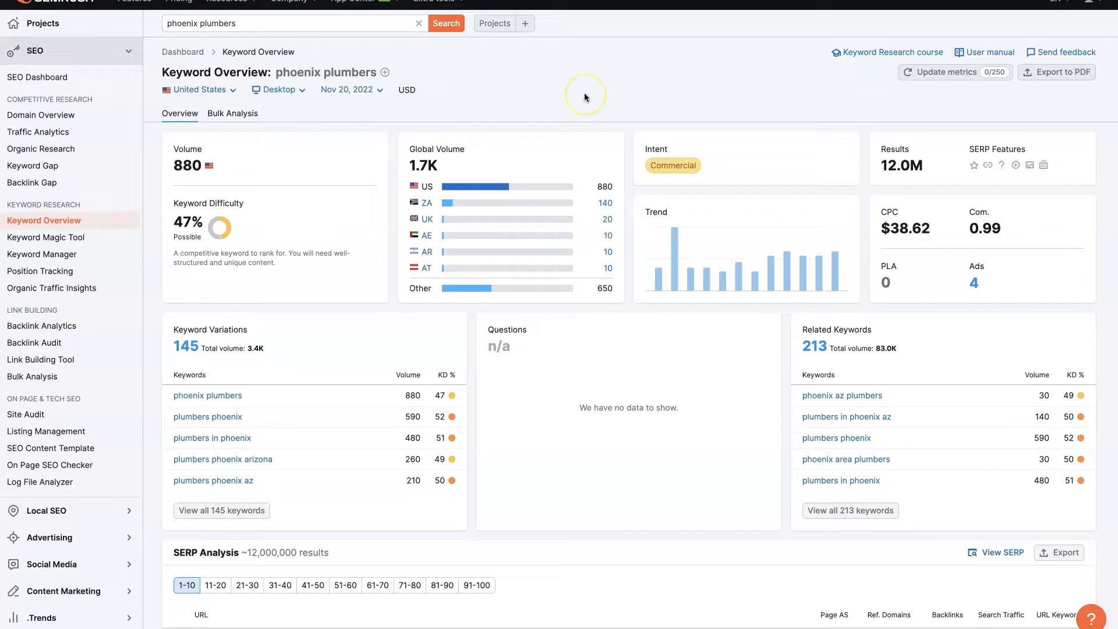
scroll(584, 95, up, 1)
click(585, 95)
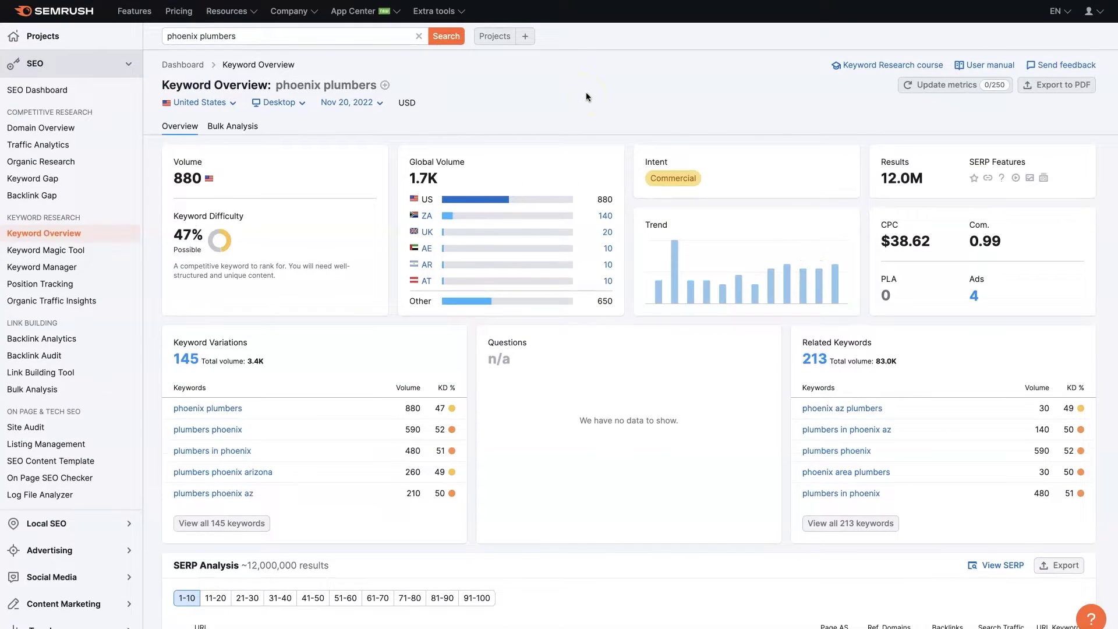
scroll(586, 93, down, 1)
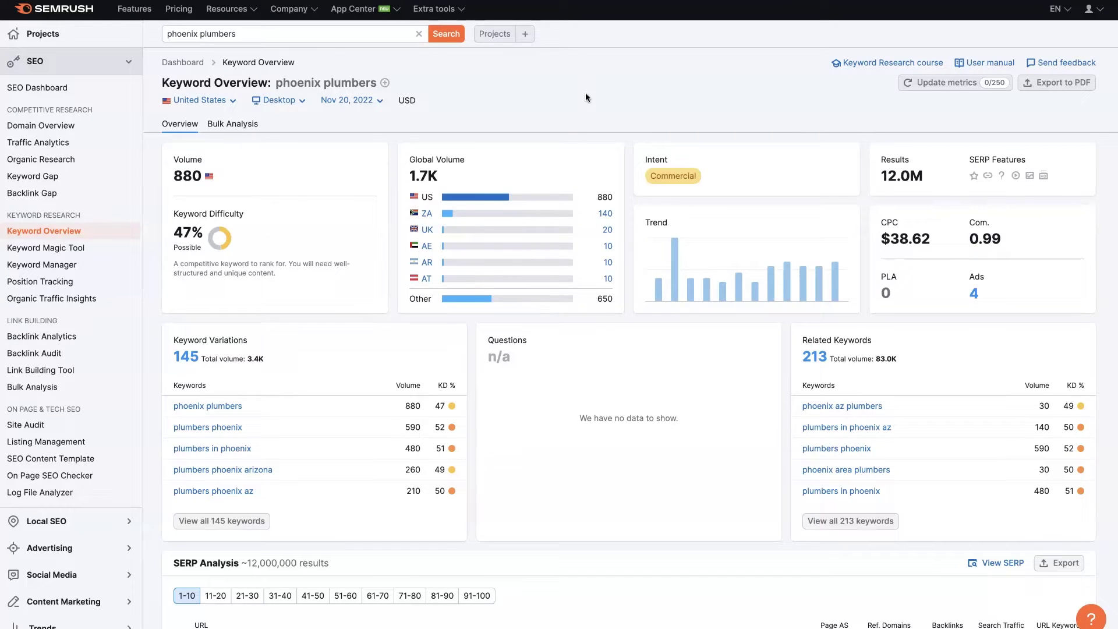
scroll(584, 91, up, 1)
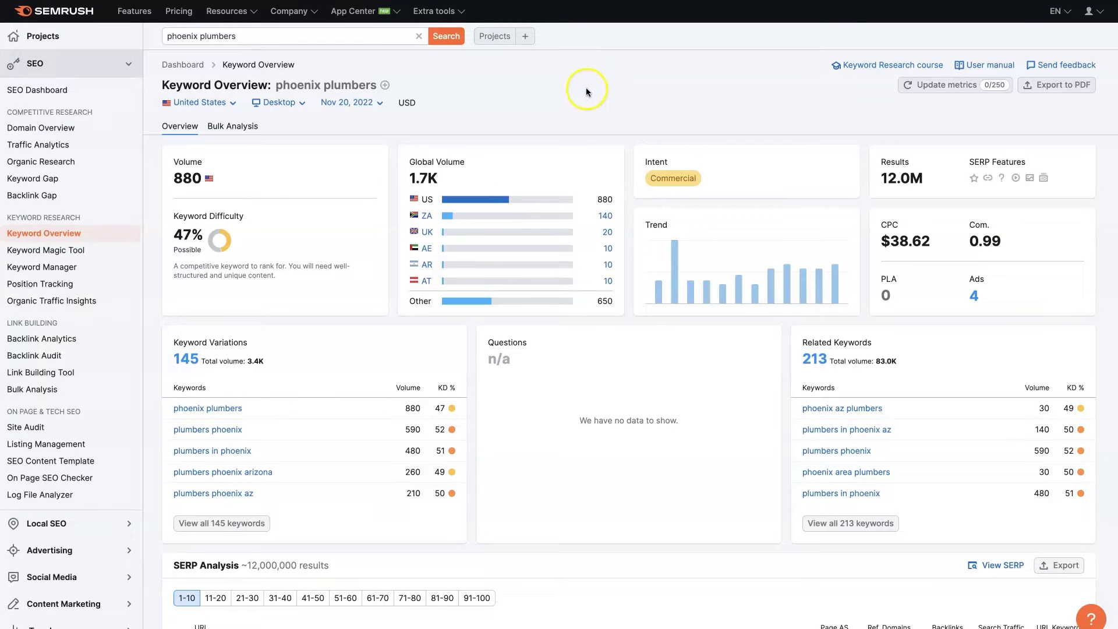
scroll(587, 92, down, 1)
scroll(588, 94, up, 1)
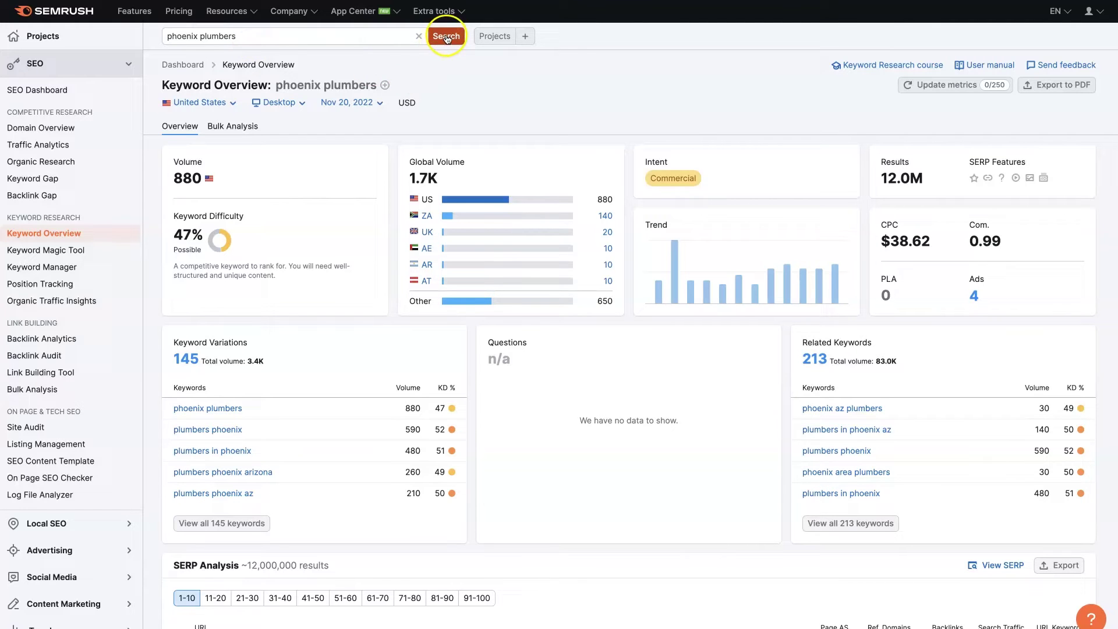
scroll(495, 123, down, 1)
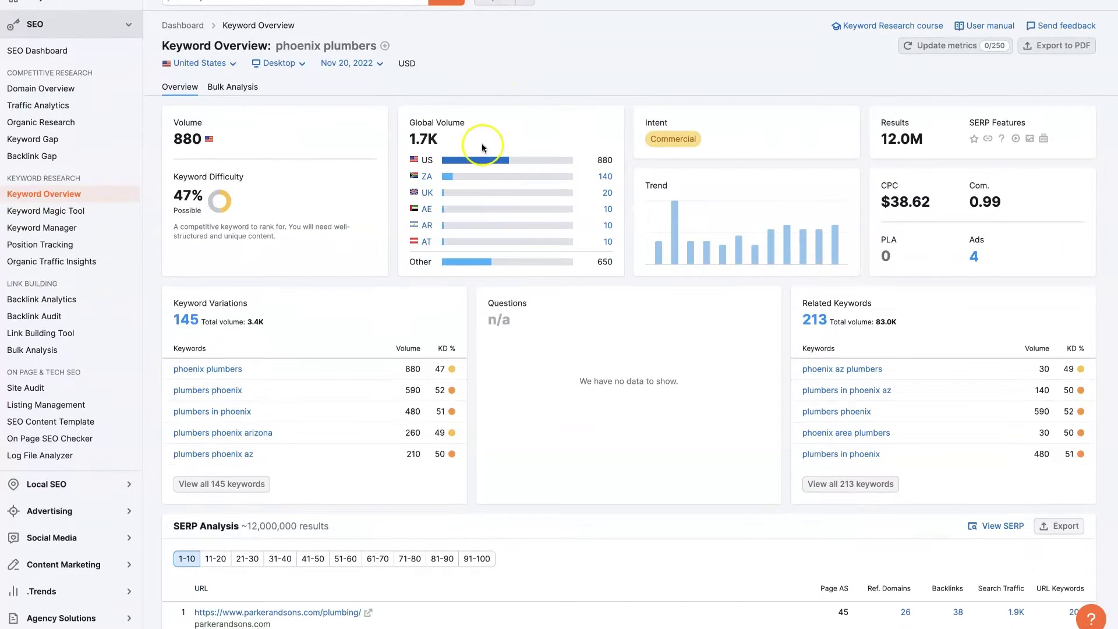
scroll(460, 116, up, 1)
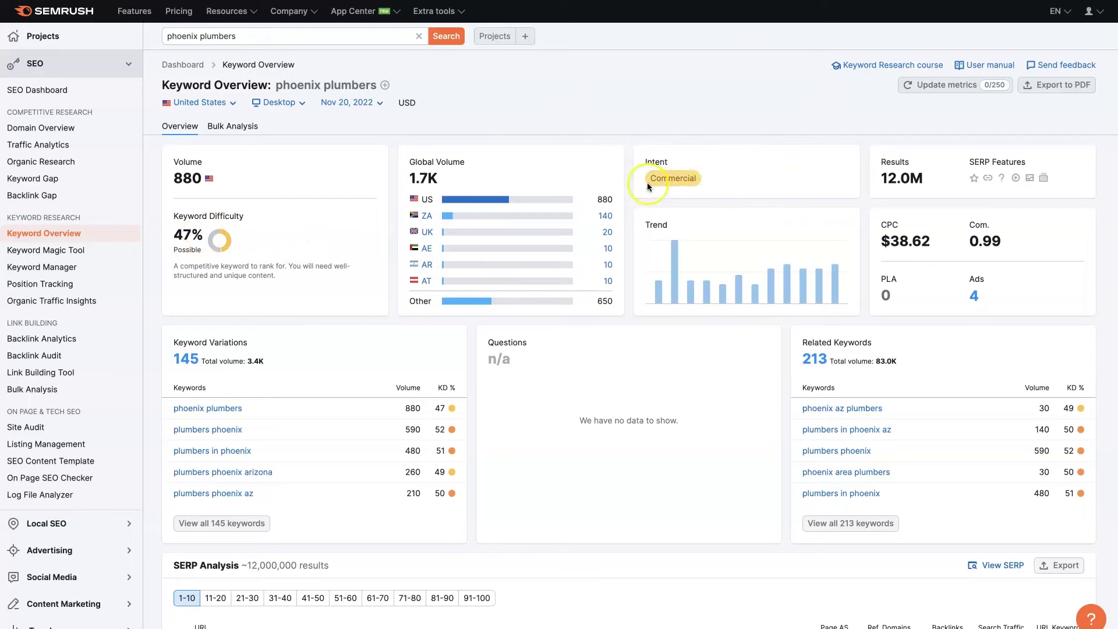
Step: Show what the Reviews, Site links and Video SERP features mean
mouse_move(696, 180)
click(898, 187)
mouse_move(978, 163)
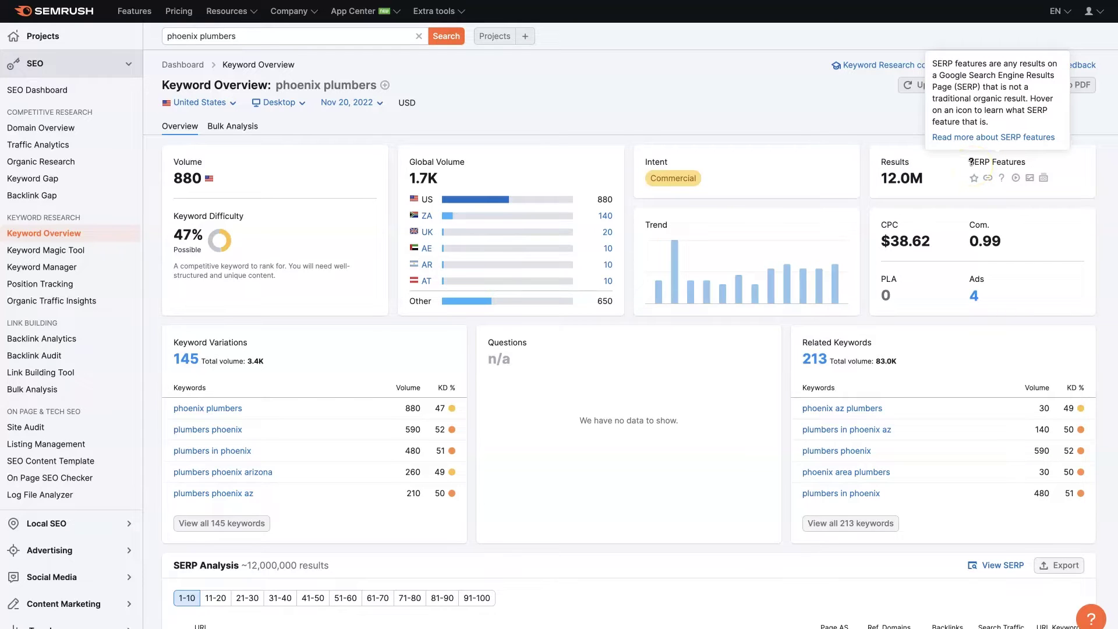
click(974, 181)
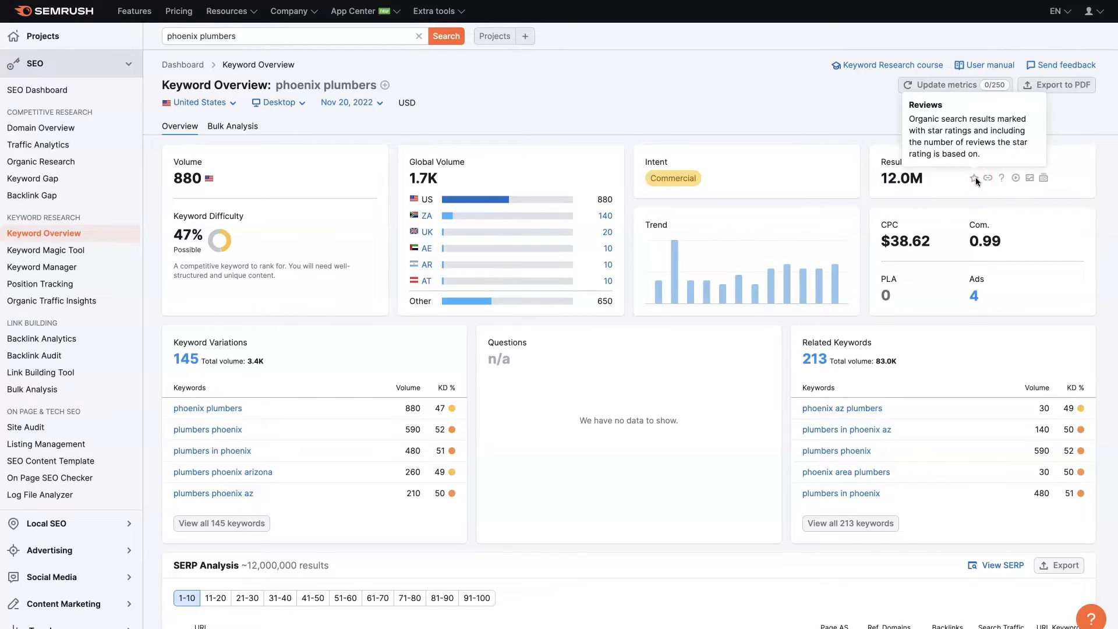
click(990, 178)
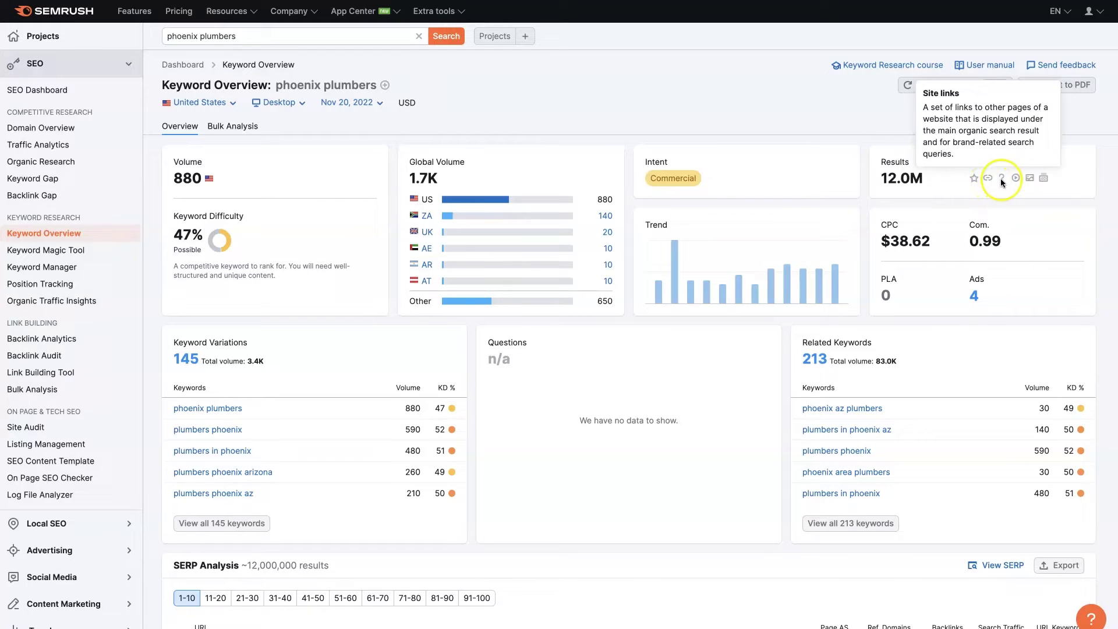
click(1015, 180)
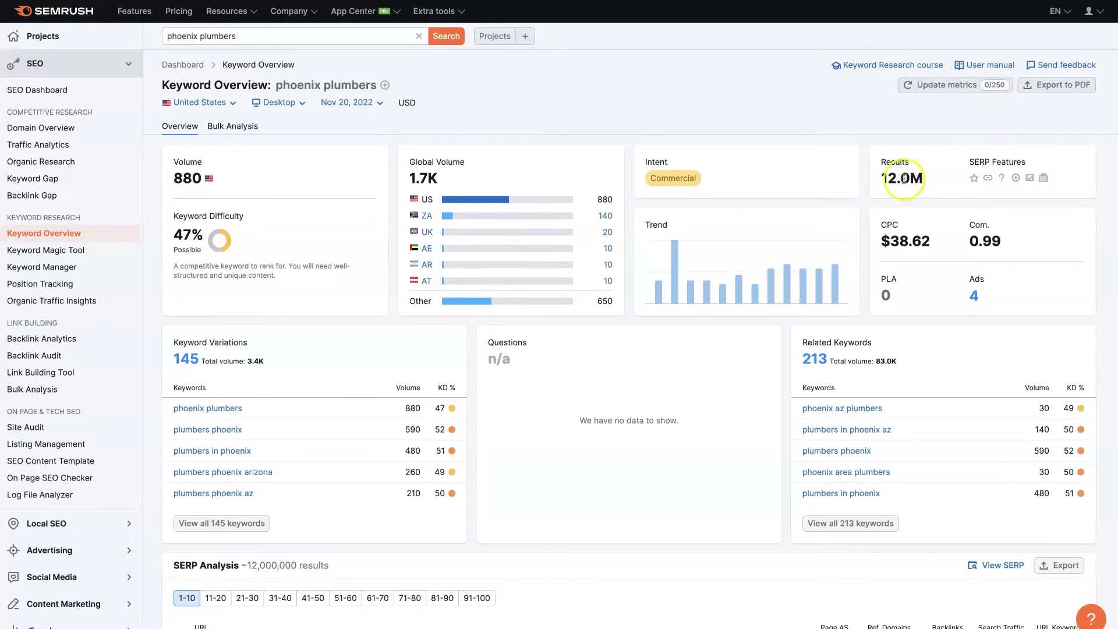
mouse_move(983, 178)
click(679, 261)
Step: Highlight the 213 related keywords count and review the full list's volumes, difficulty and CPC
right_click(819, 366)
key(Escape)
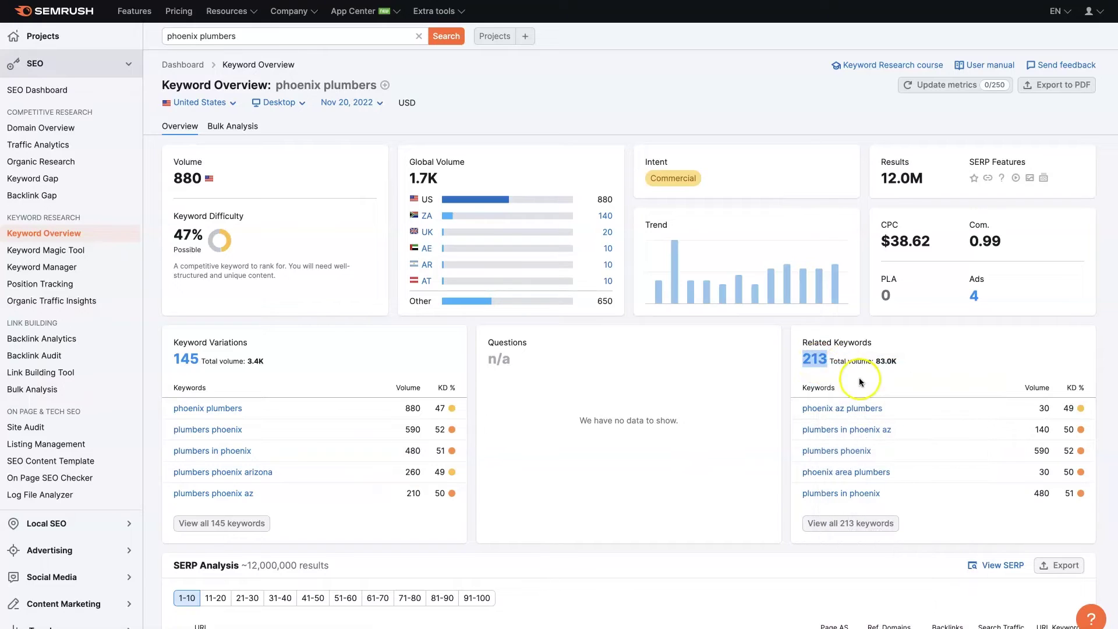
click(952, 356)
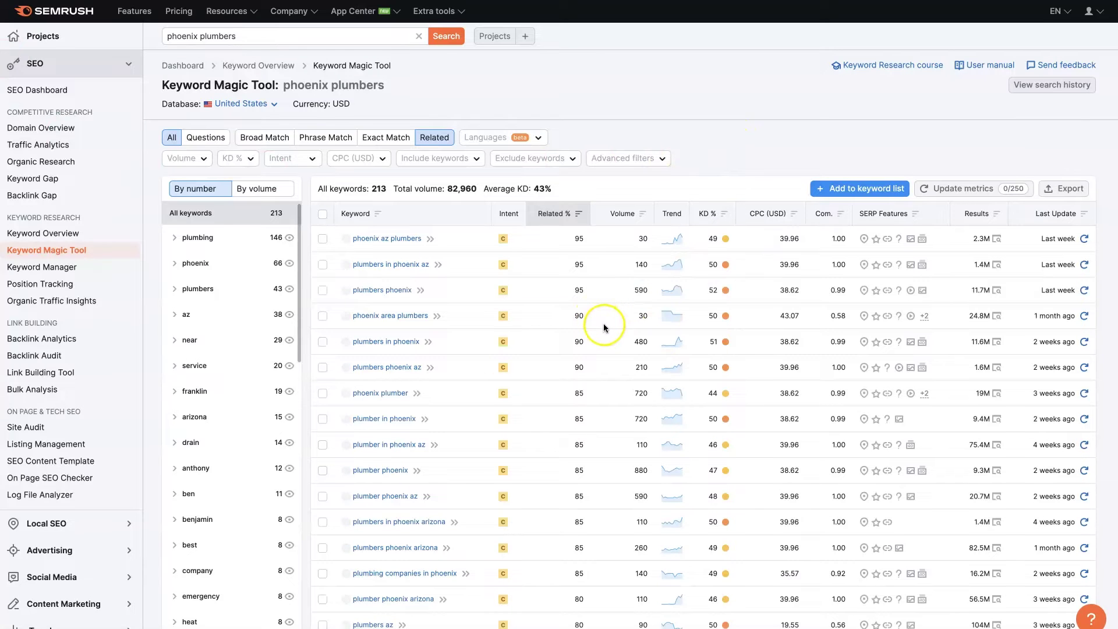
scroll(603, 324, down, 1)
scroll(604, 326, down, 1)
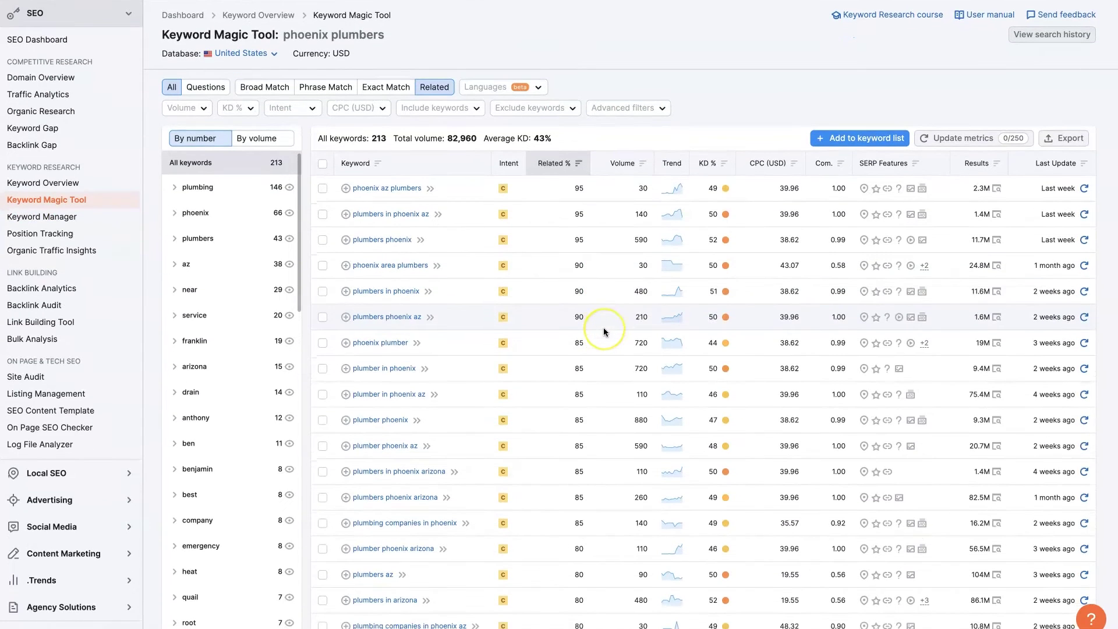
scroll(604, 327, up, 2)
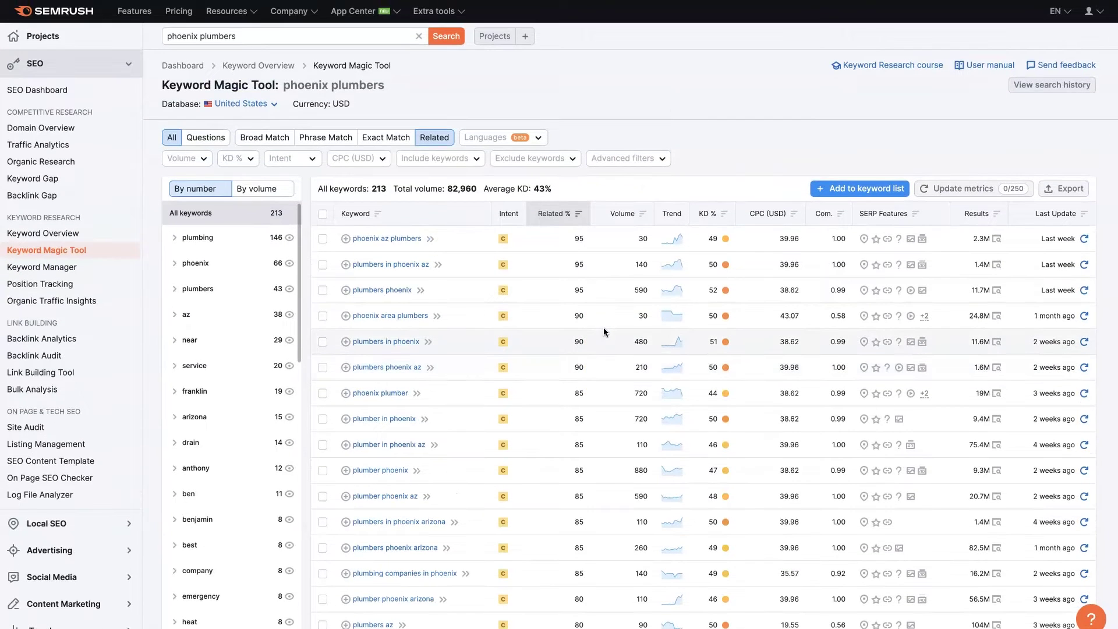
Step: Sort related keywords by volume descending so benjamin franklin plumbing (12,100) leads
click(641, 215)
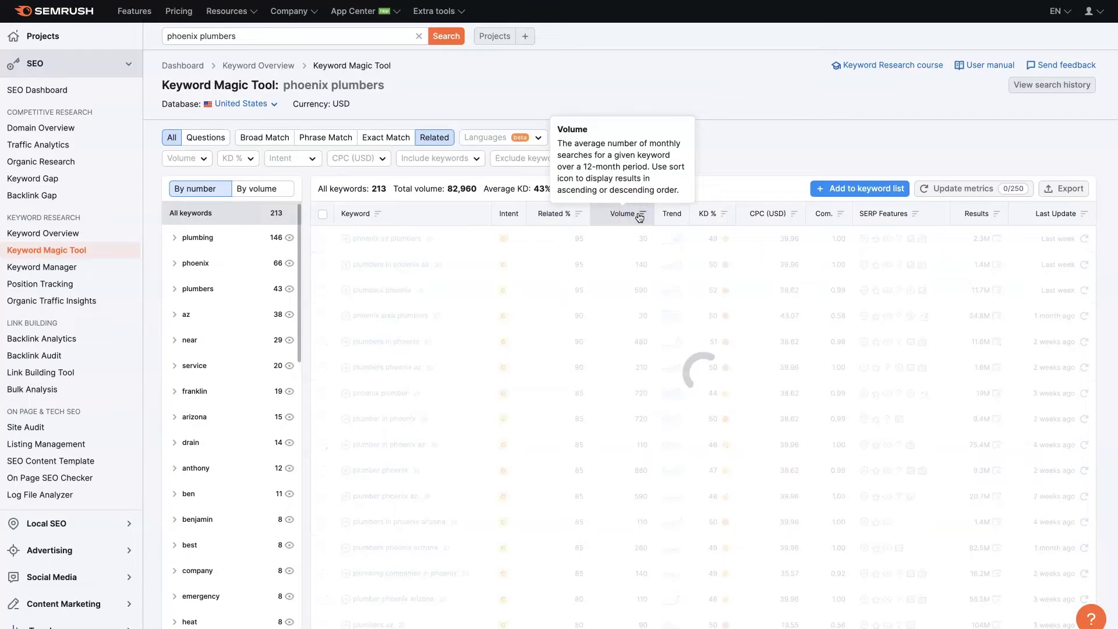
click(642, 226)
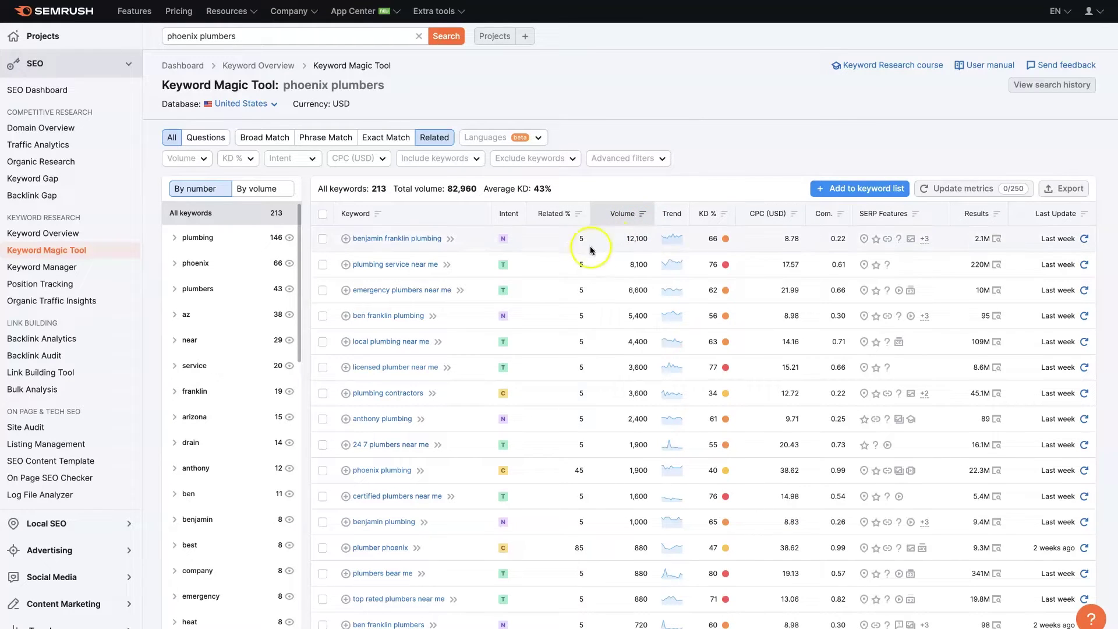
click(394, 241)
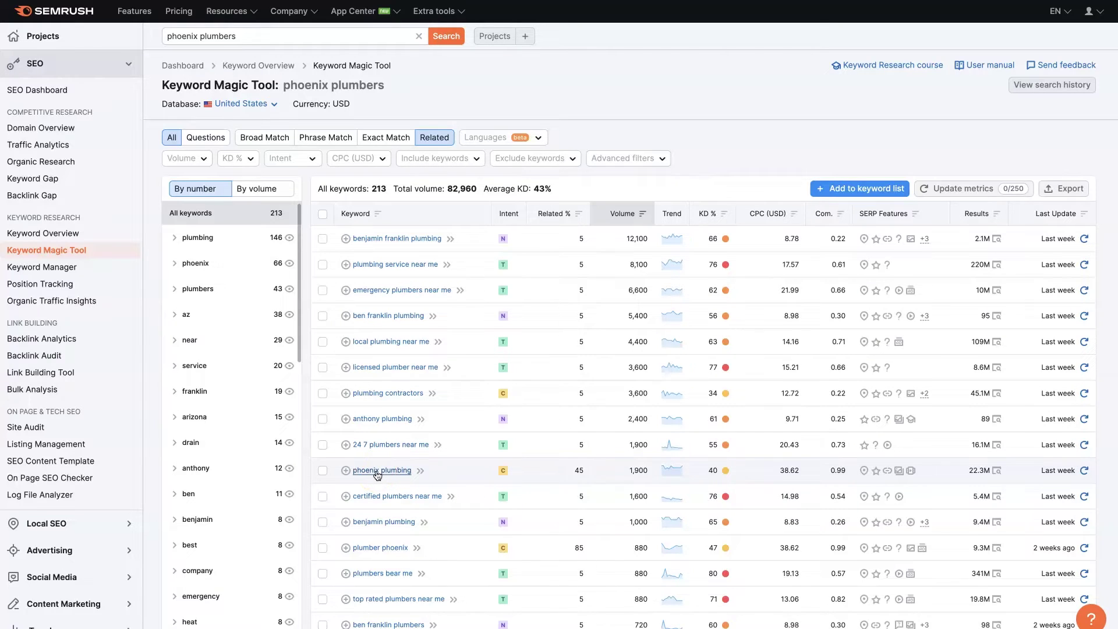
Step: Highlight the seed keyword phoenix plumbers and point out phoenix plumbing's 1,900 volume
drag(386, 86, 281, 90)
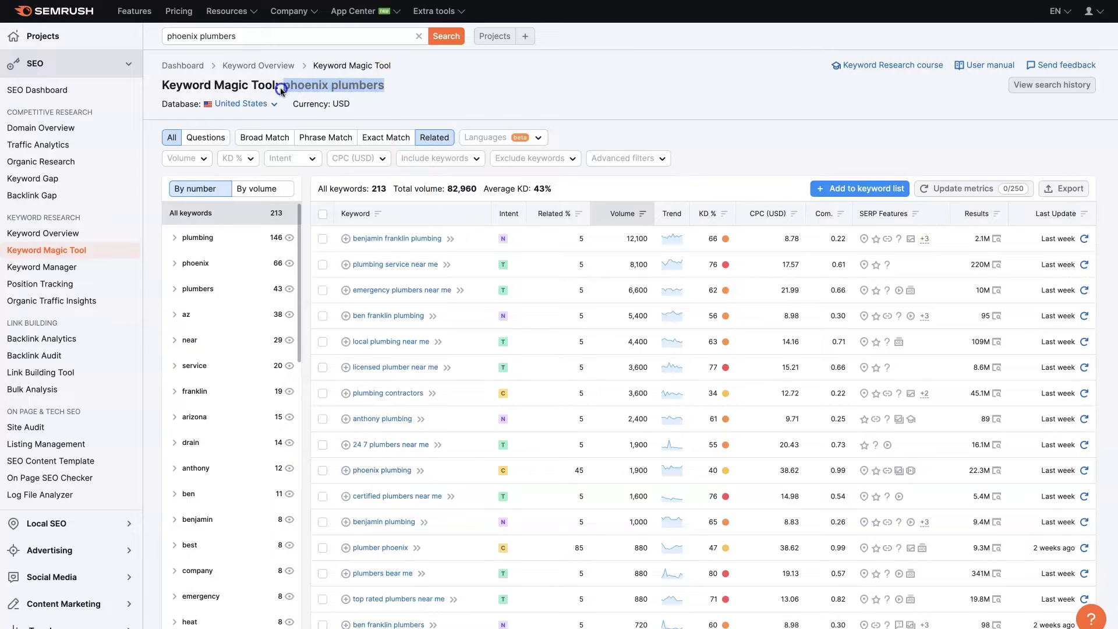
click(409, 86)
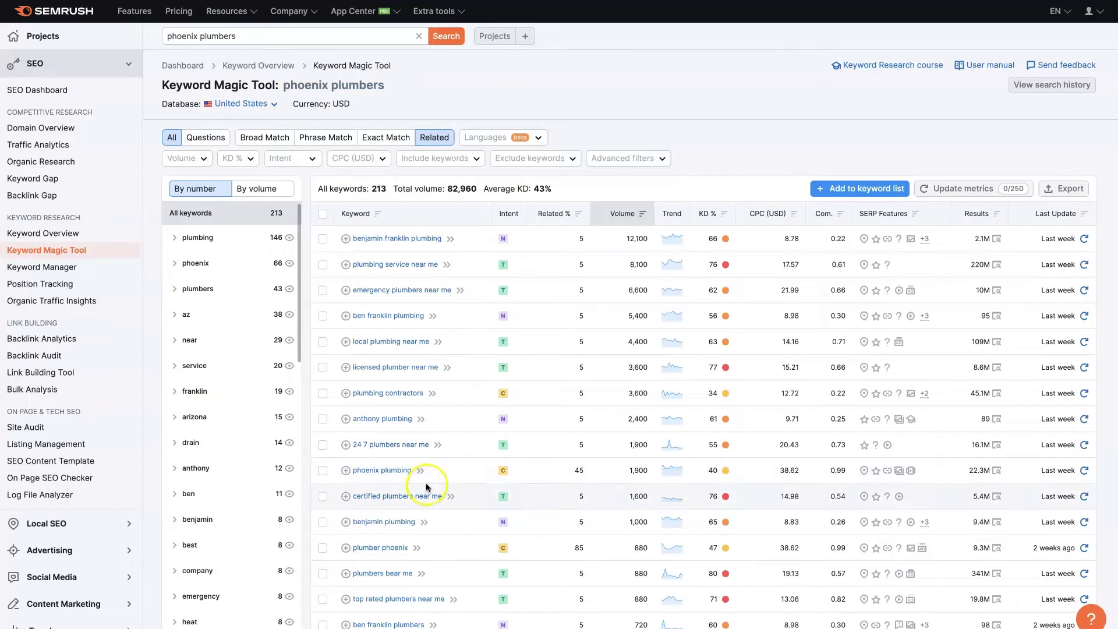
click(639, 471)
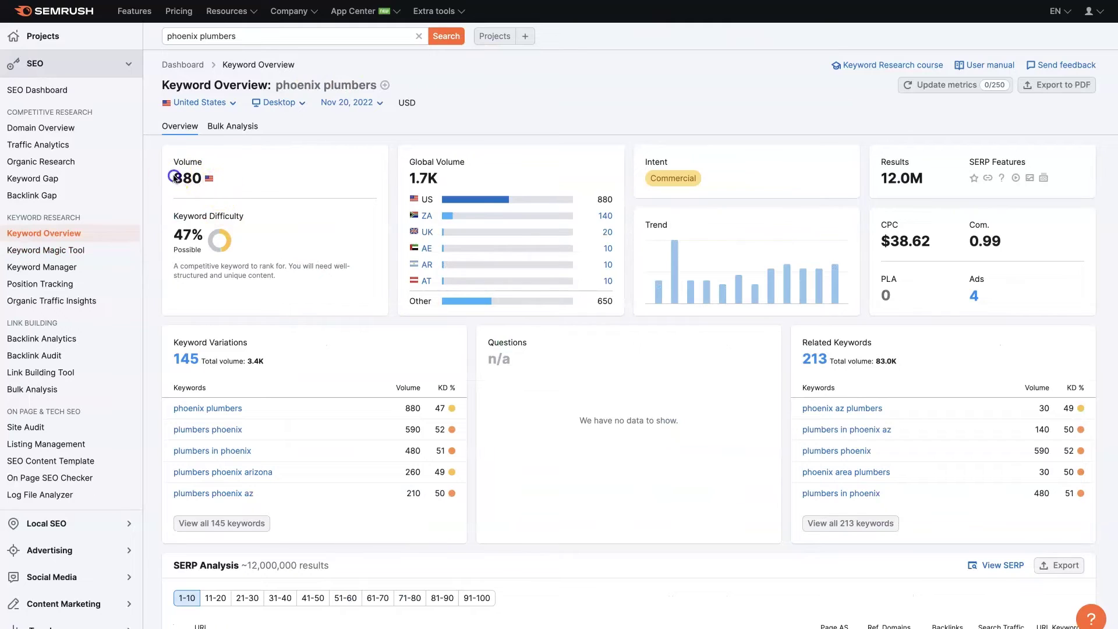
Step: Point out the 880 search volume, then review SERP Analysis led by parkerandsons.com
drag(171, 176, 200, 187)
click(648, 85)
scroll(634, 344, down, 5)
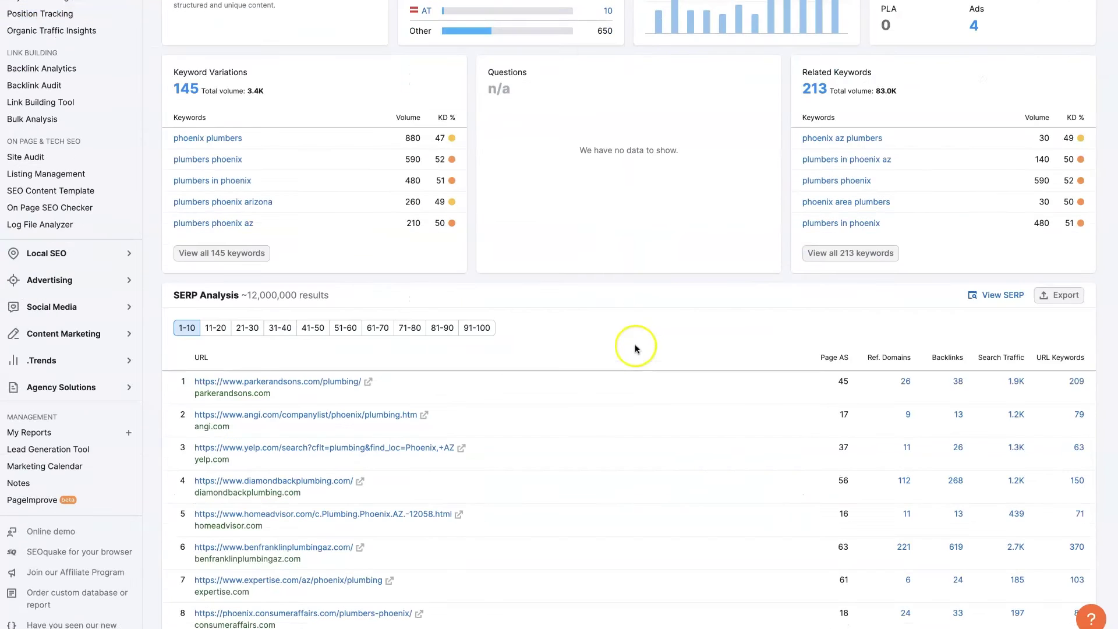
scroll(635, 344, down, 1)
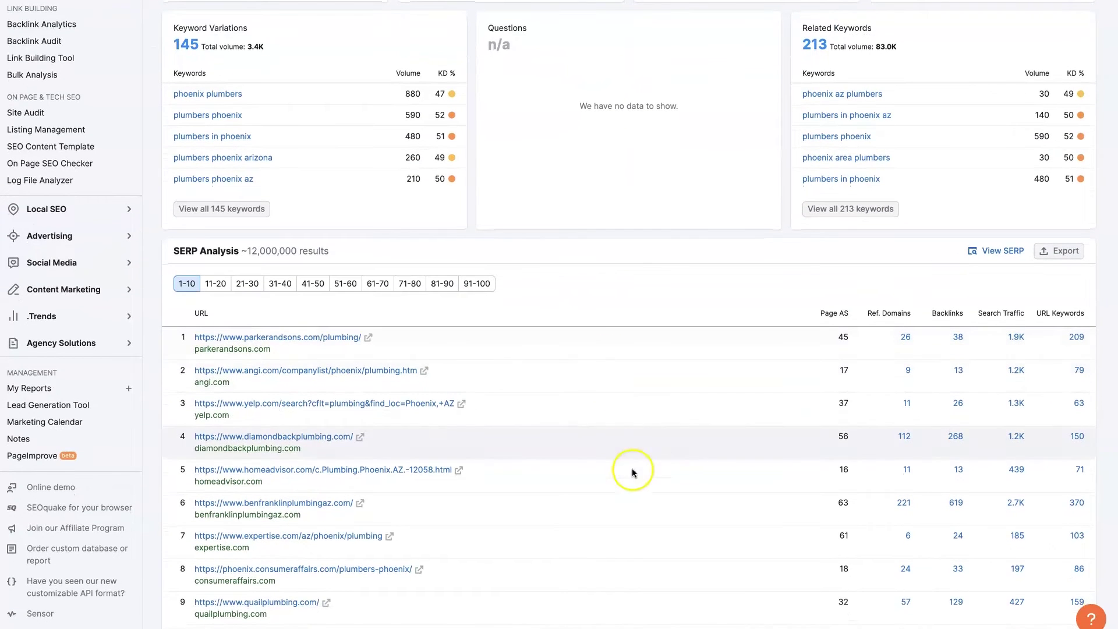
scroll(635, 487, down, 1)
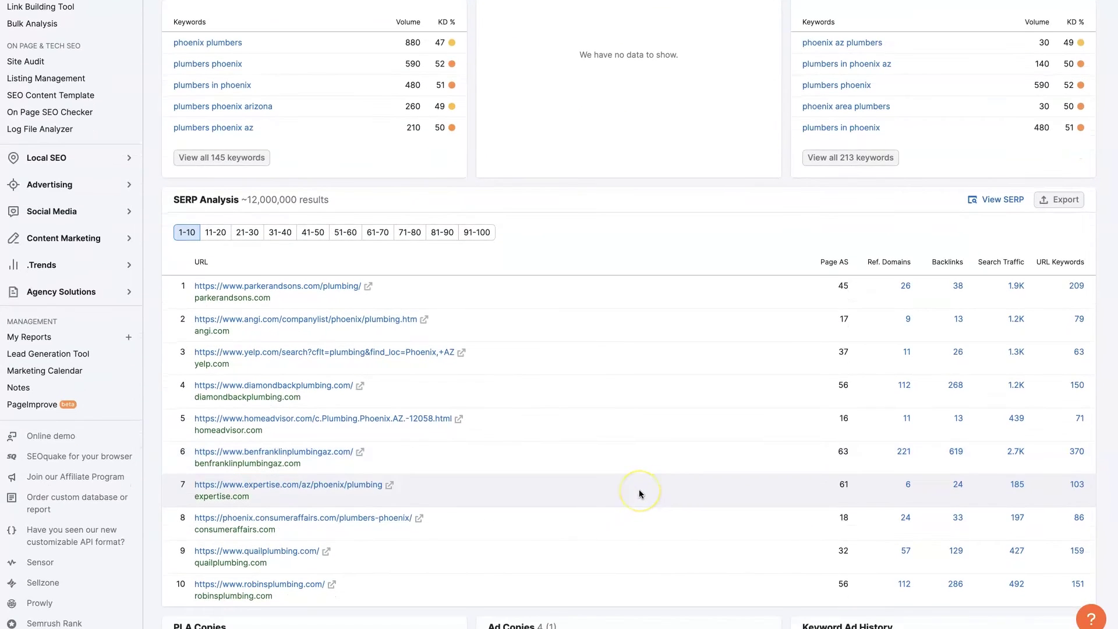
scroll(639, 494, up, 7)
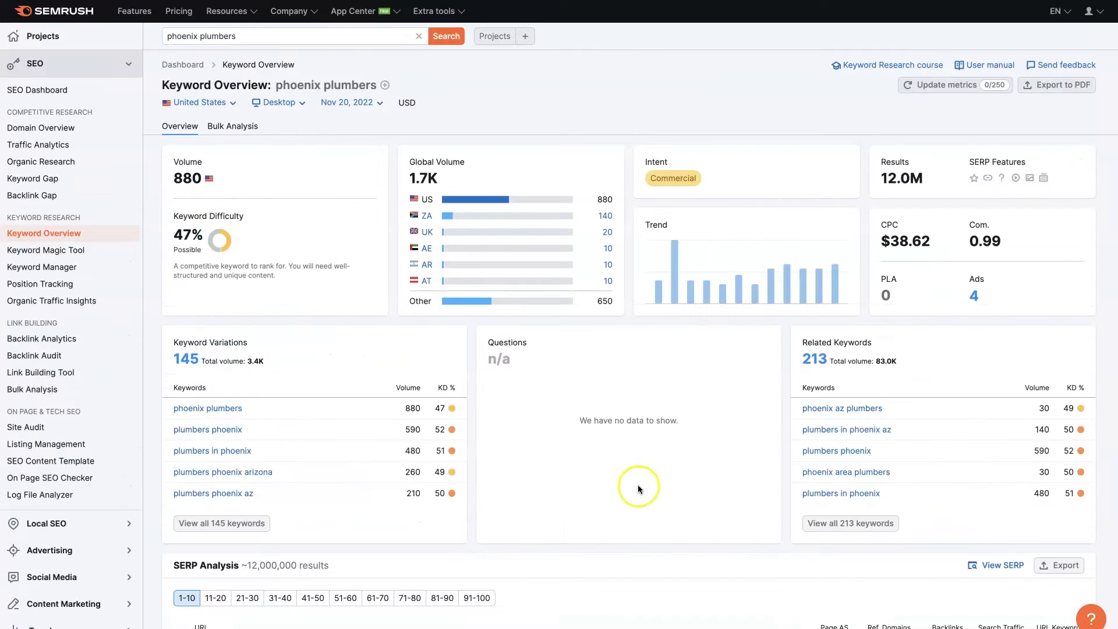
mouse_move(177, 187)
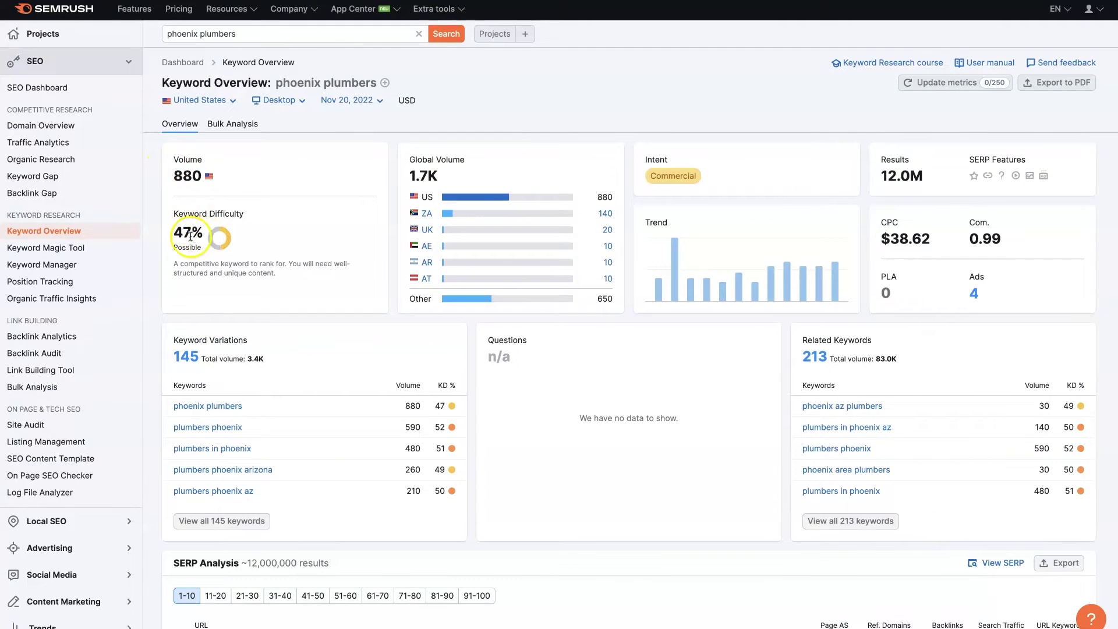
mouse_move(209, 214)
scroll(419, 412, down, 10)
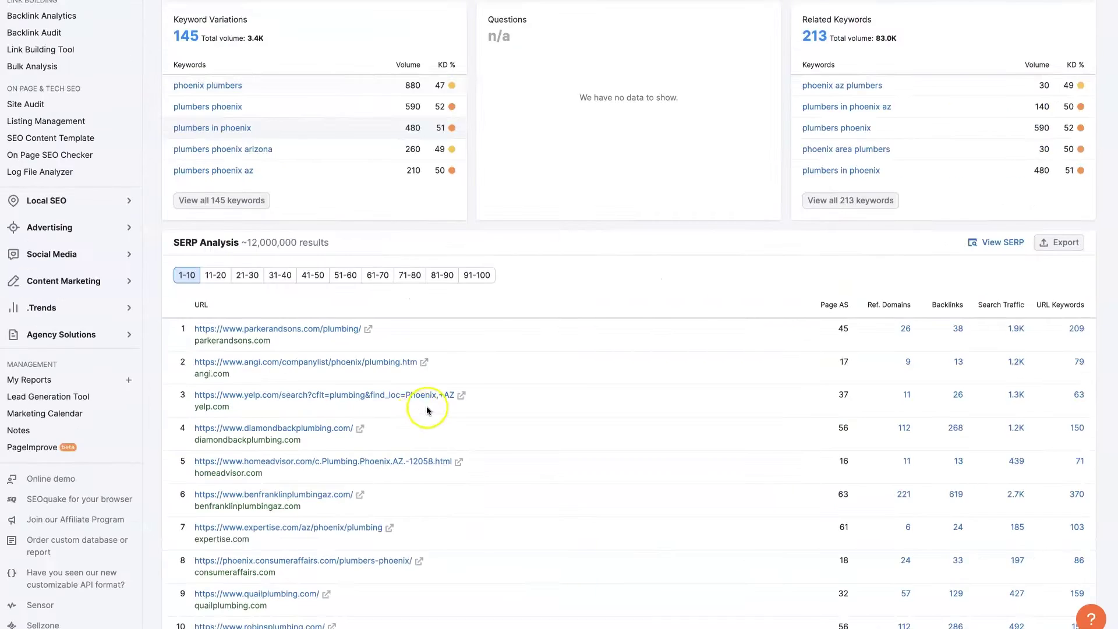
scroll(513, 416, down, 2)
scroll(512, 418, up, 8)
scroll(512, 418, down, 3)
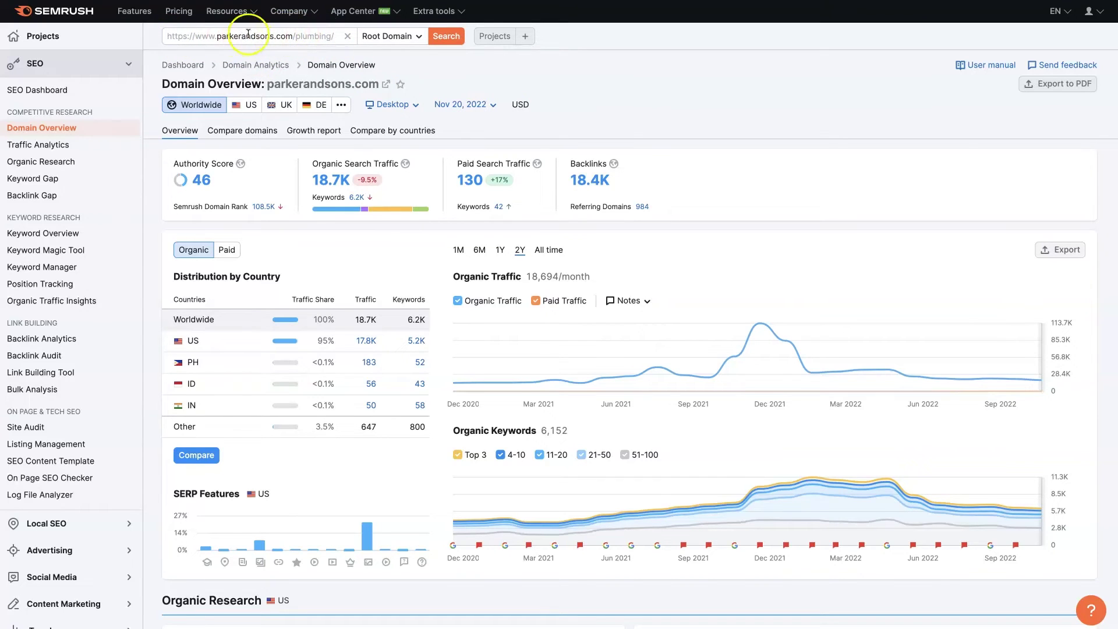
Step: Change the analysis scope from Root Domain to Subfolder for parkerandsons.com/plumbing/
click(334, 36)
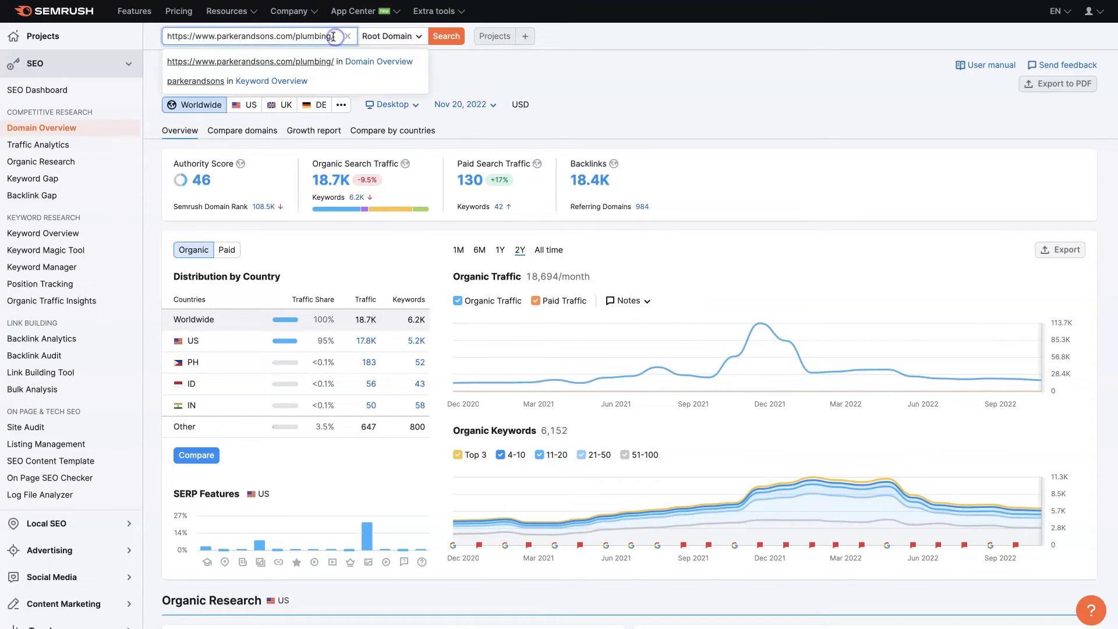
click(593, 72)
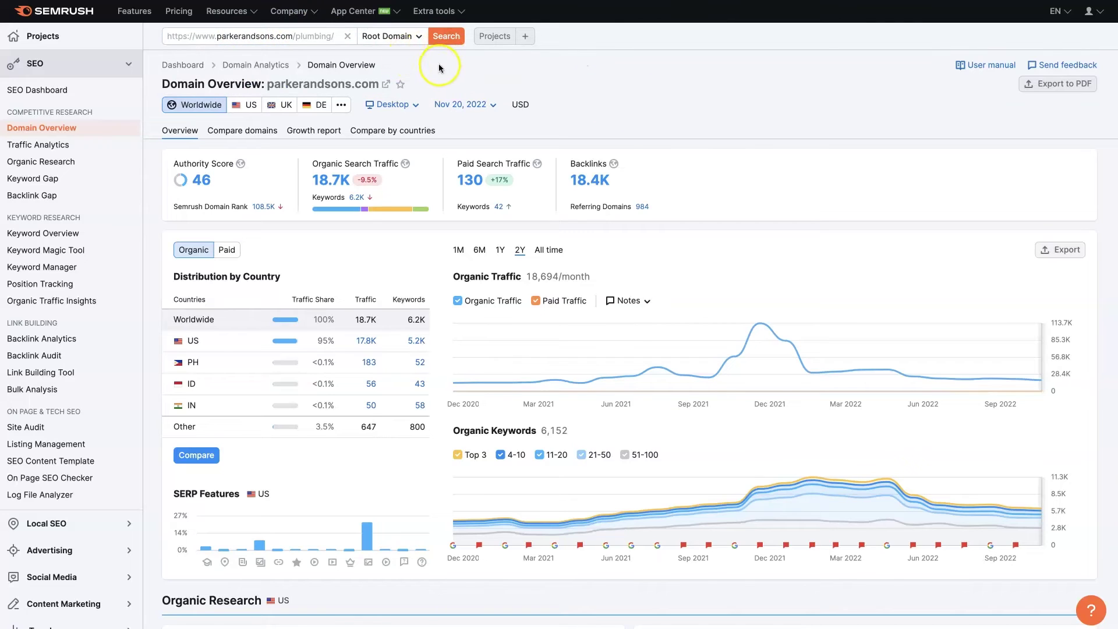
click(398, 38)
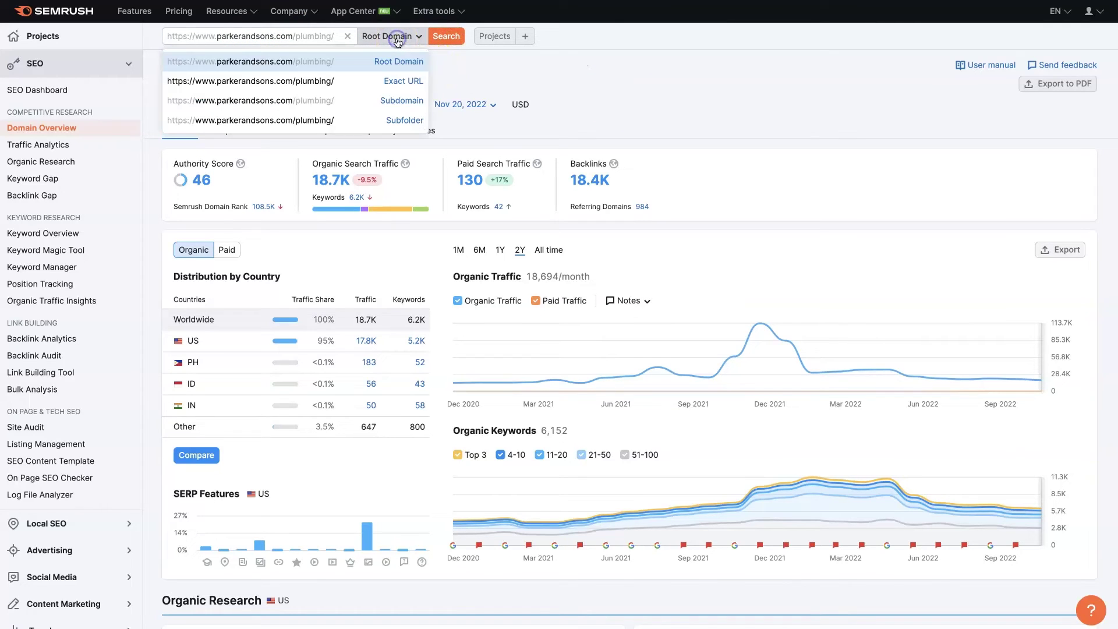
click(612, 67)
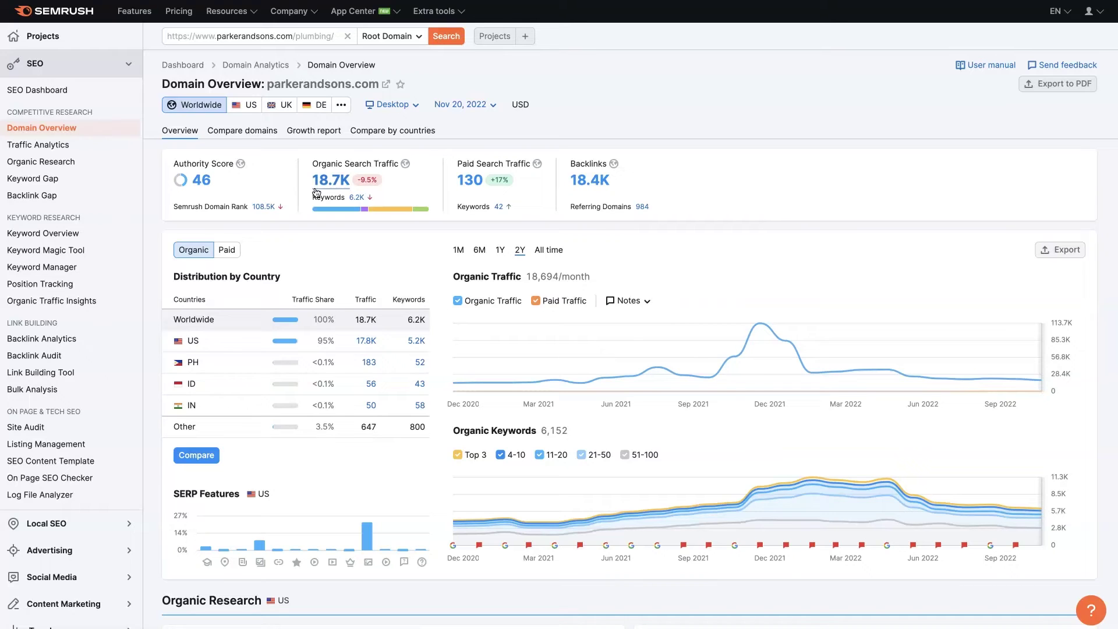
click(406, 37)
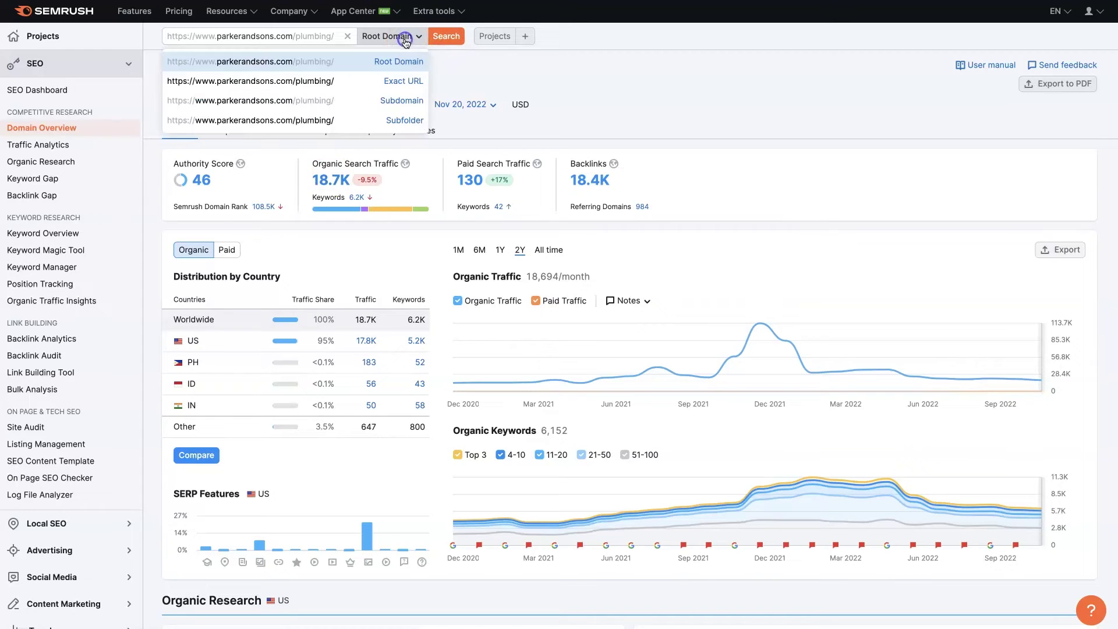
click(379, 127)
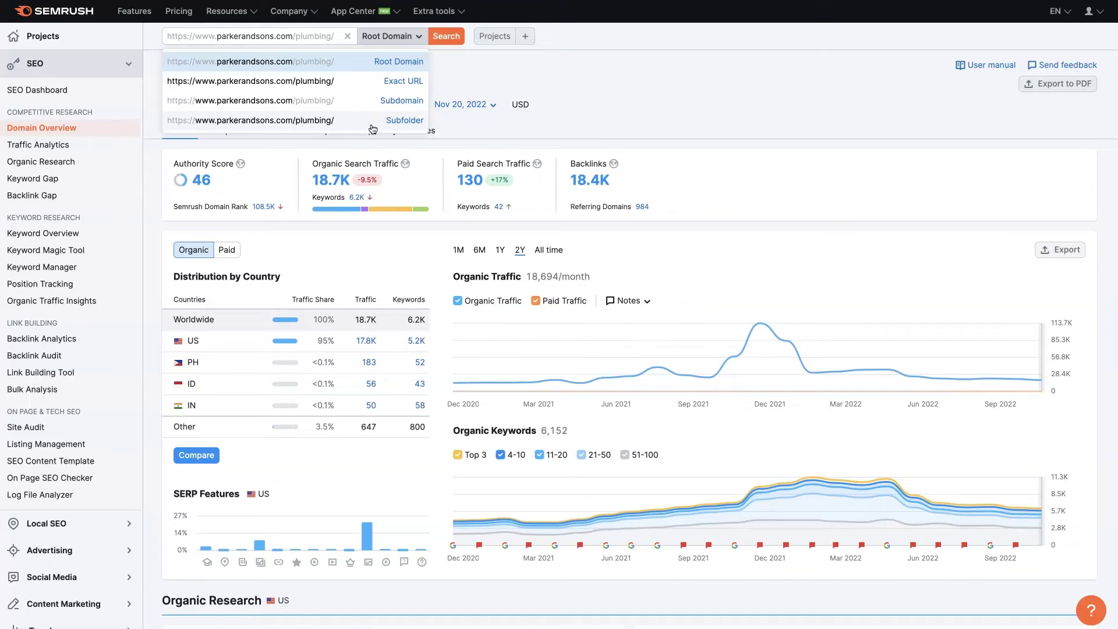
click(329, 120)
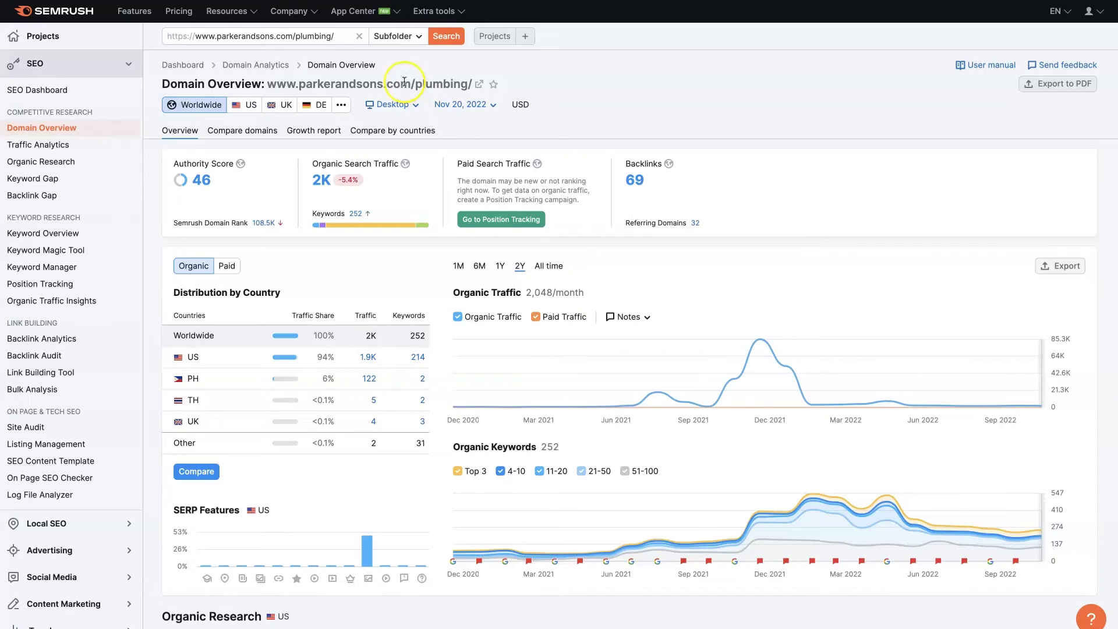
Step: Highlight plumbing/ in the overview title and review the SERP Analysis top-ranking URLs
click(416, 86)
drag(416, 86, 473, 86)
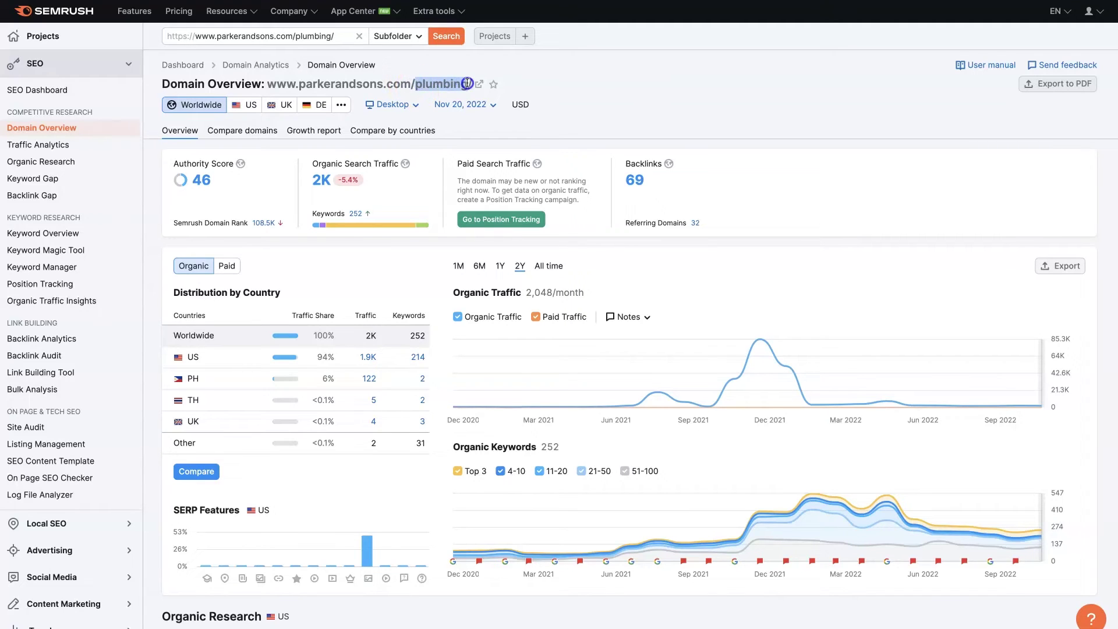
click(712, 61)
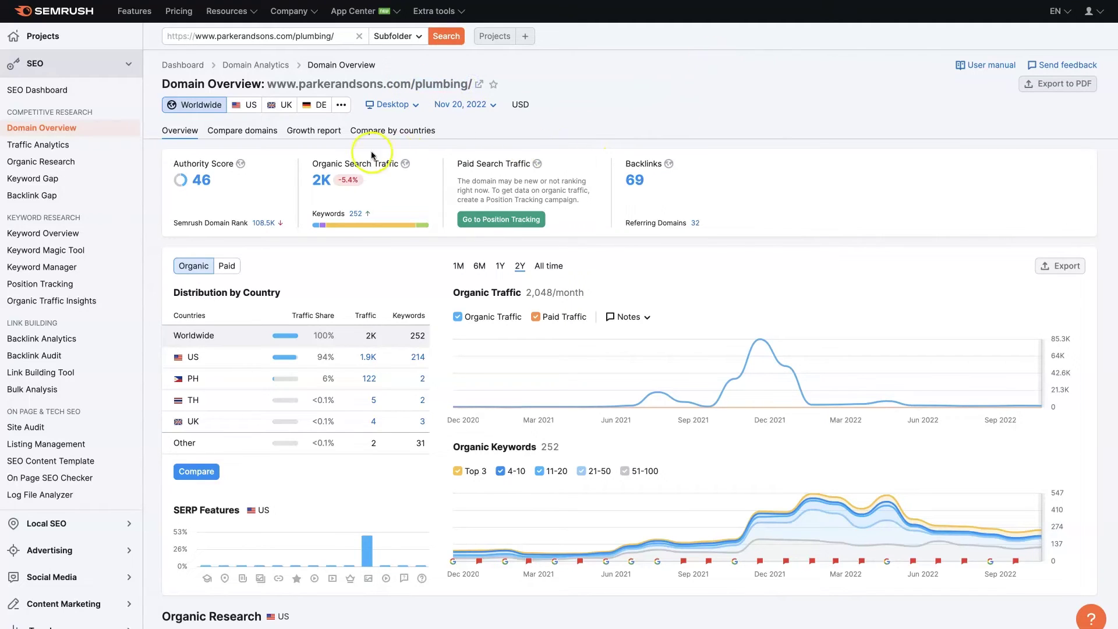
mouse_move(330, 171)
scroll(1101, 420, down, 2)
scroll(1101, 420, down, 5)
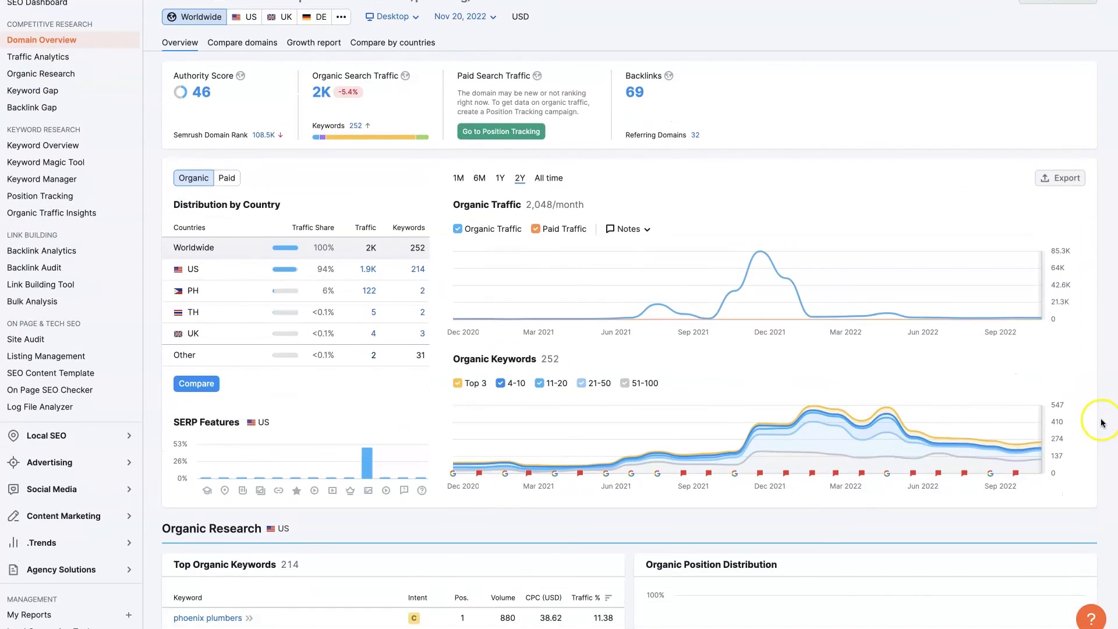
scroll(1103, 424, down, 2)
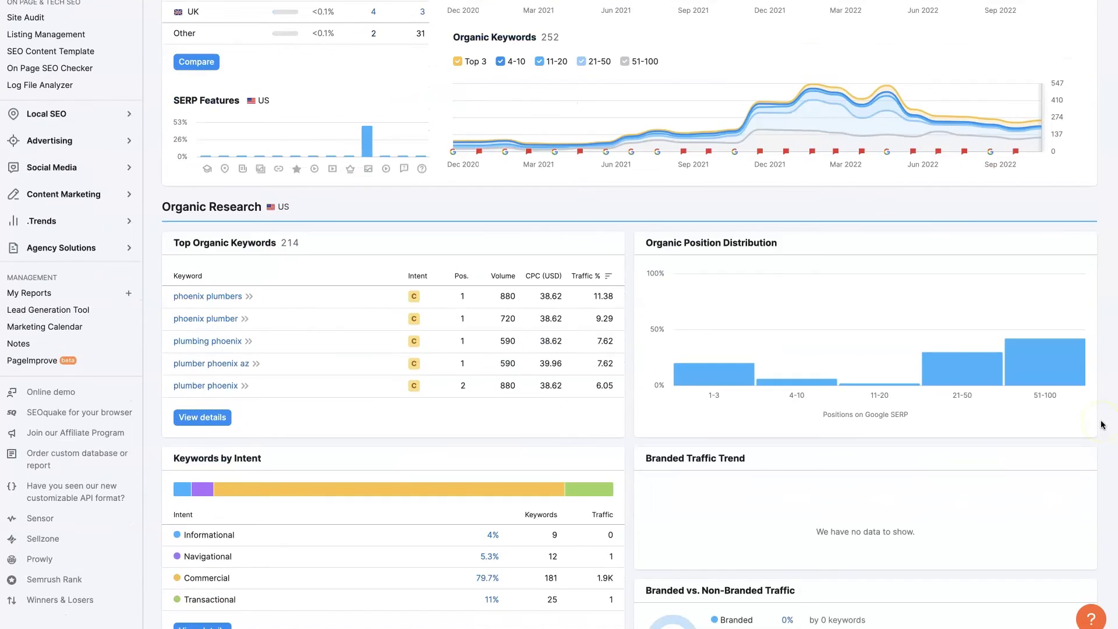
scroll(1103, 425, up, 7)
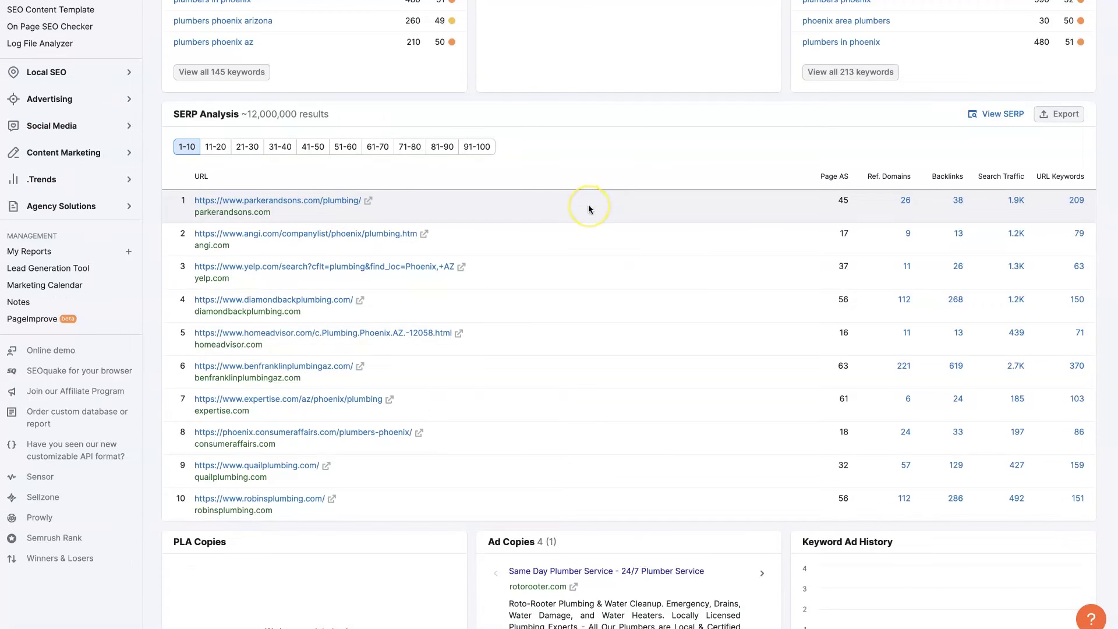
Step: Open the 209 URL keywords report for parkerandsons.com/plumbing/ in a new tab
right_click(1083, 205)
key(Escape)
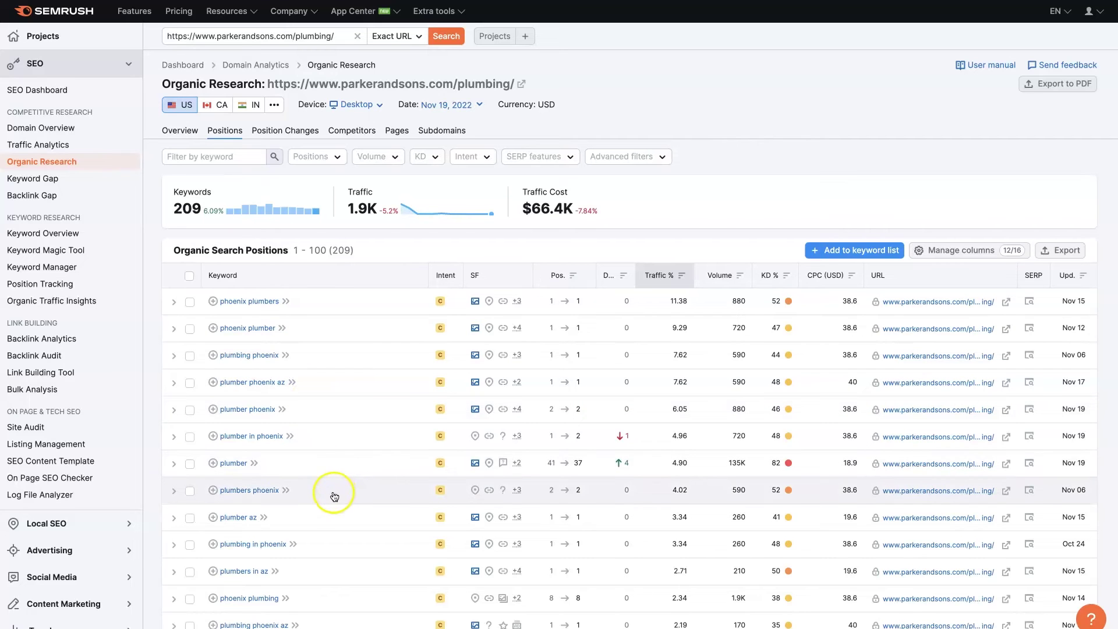
Step: Scroll the positions table, then return to SERP Analysis showing angi.com second
scroll(339, 503, down, 1)
scroll(339, 502, down, 5)
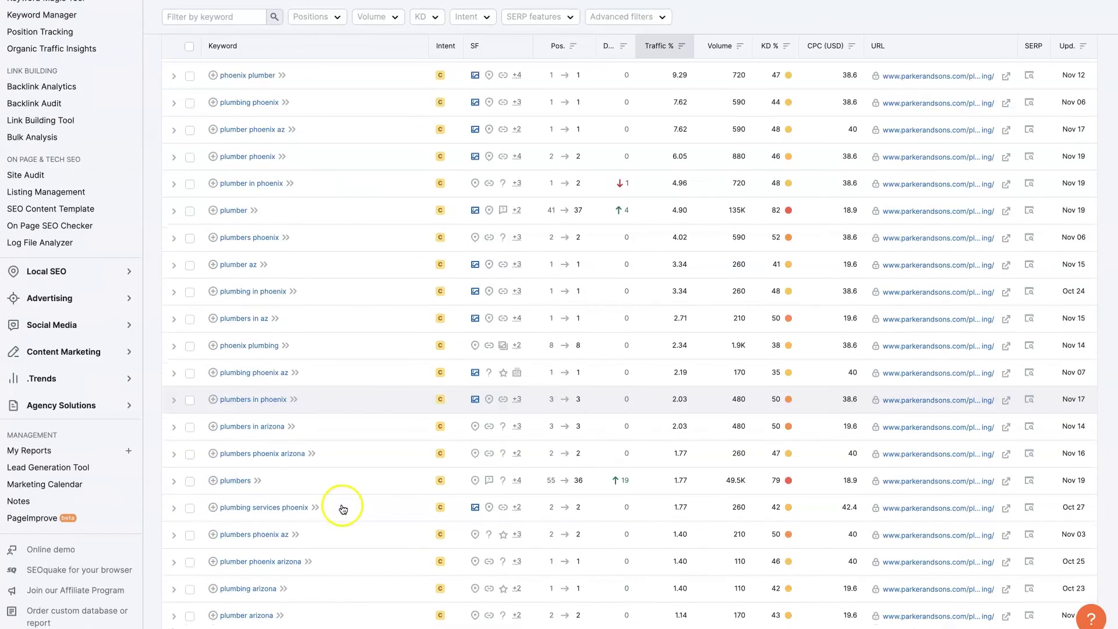
scroll(343, 507, up, 6)
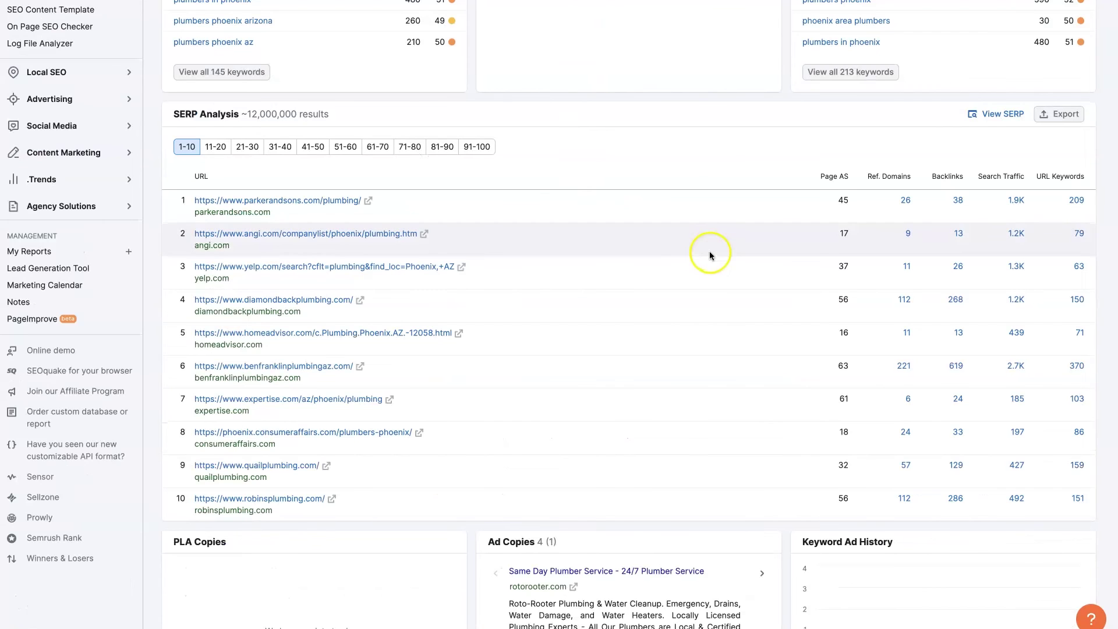
scroll(725, 320, down, 2)
scroll(728, 322, down, 1)
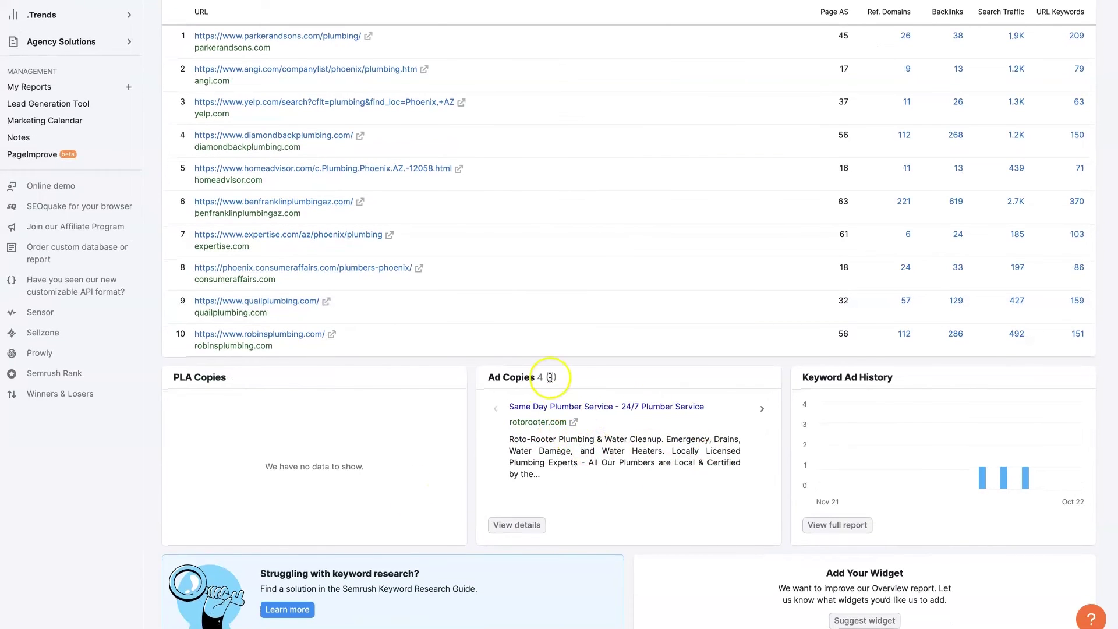
mouse_move(511, 379)
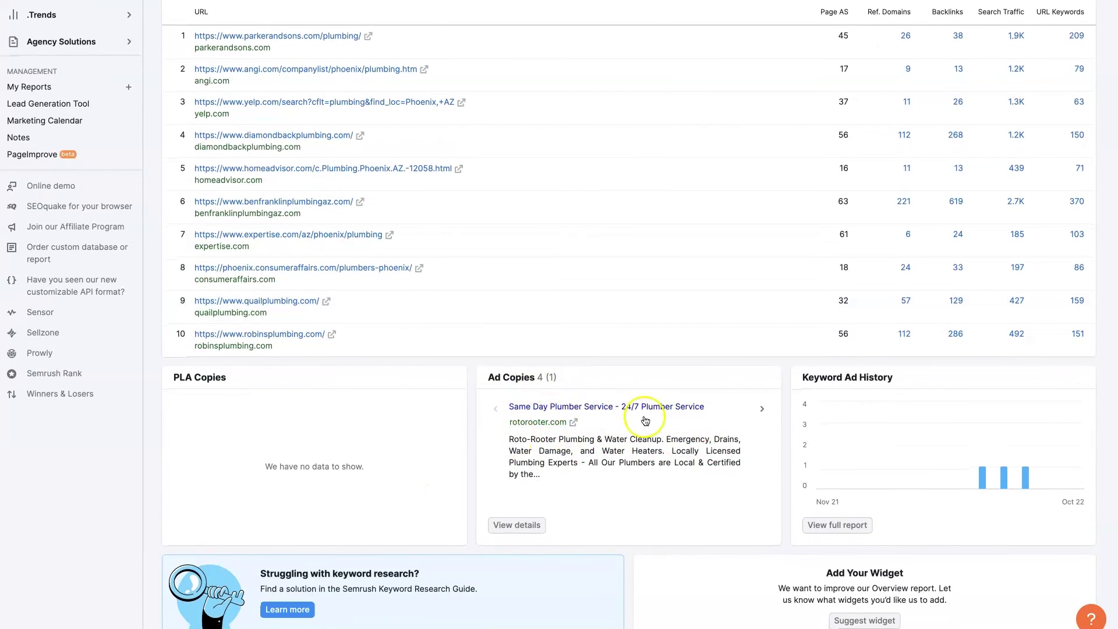
scroll(256, 381, down, 1)
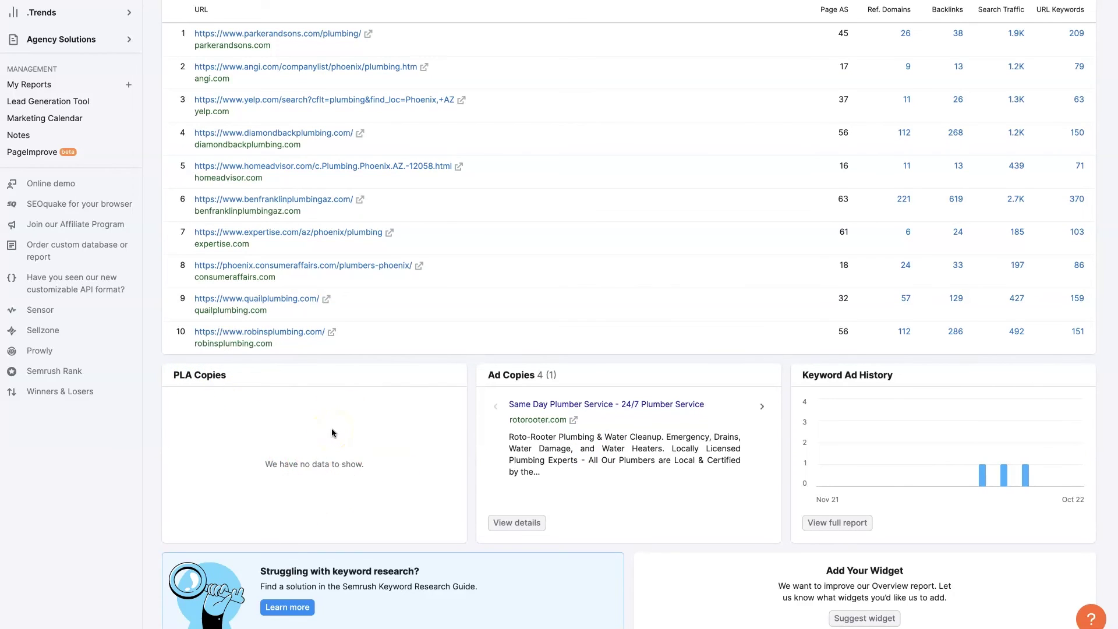
scroll(331, 428, up, 10)
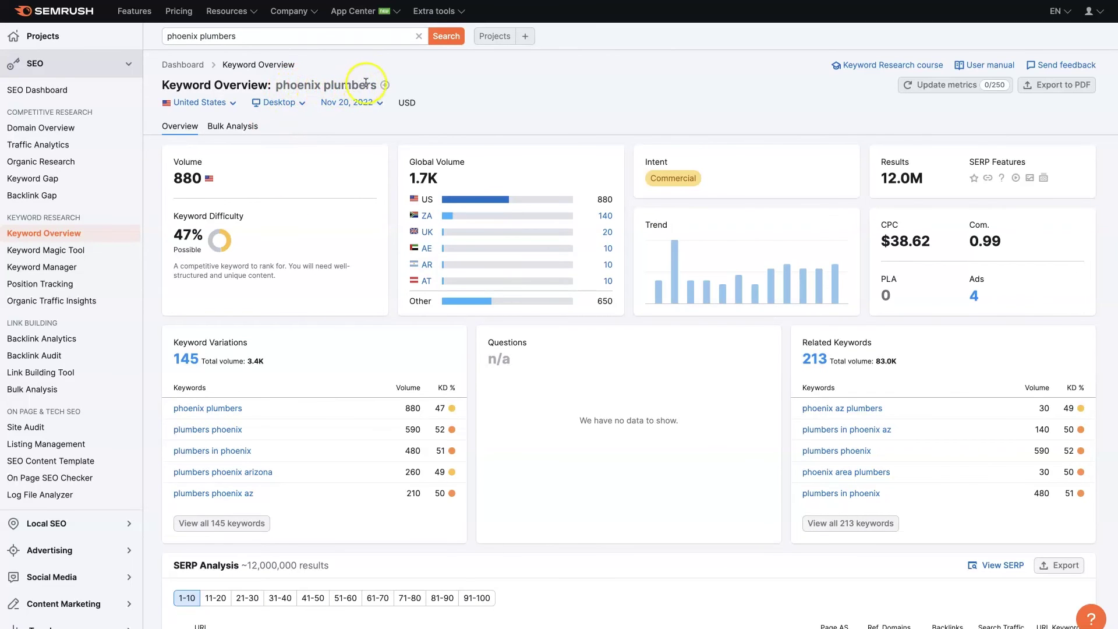
scroll(501, 327, down, 15)
scroll(354, 301, up, 9)
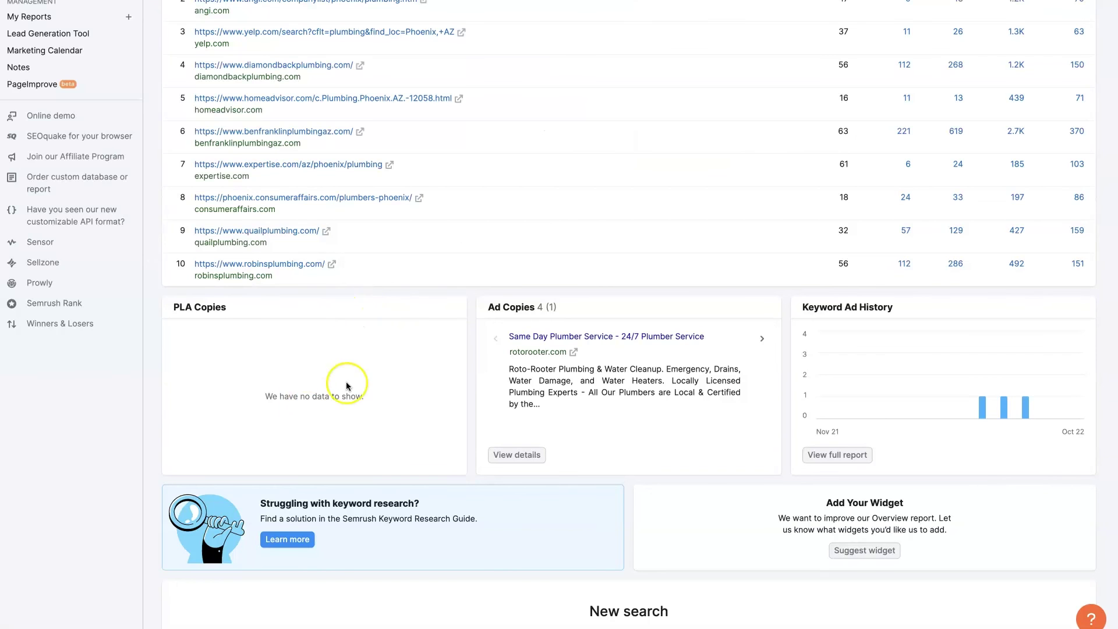
mouse_move(927, 366)
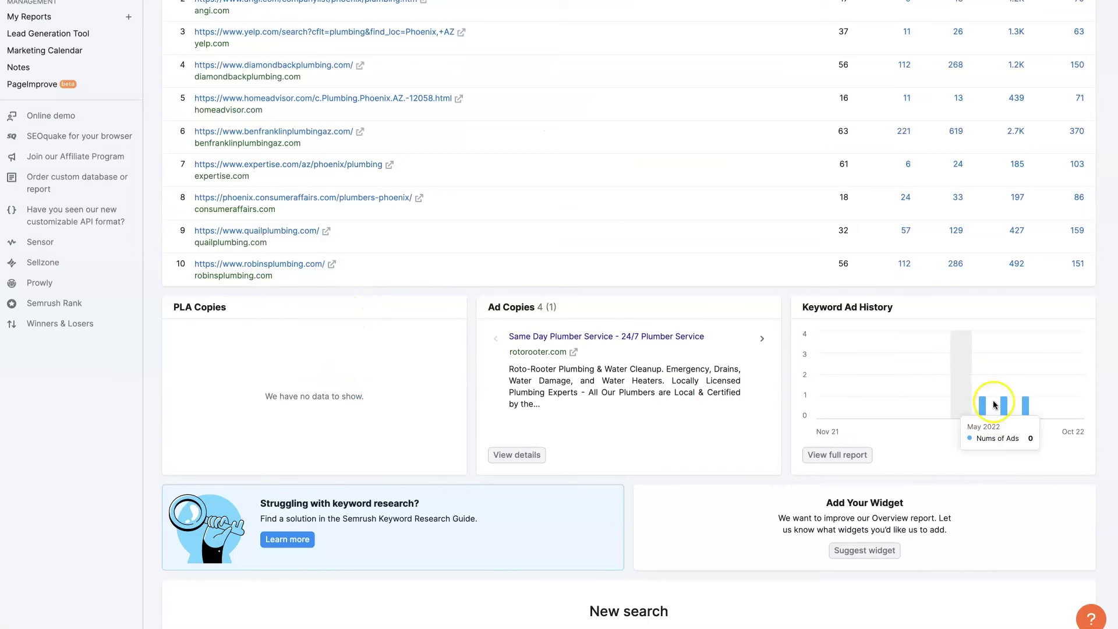
mouse_move(1021, 414)
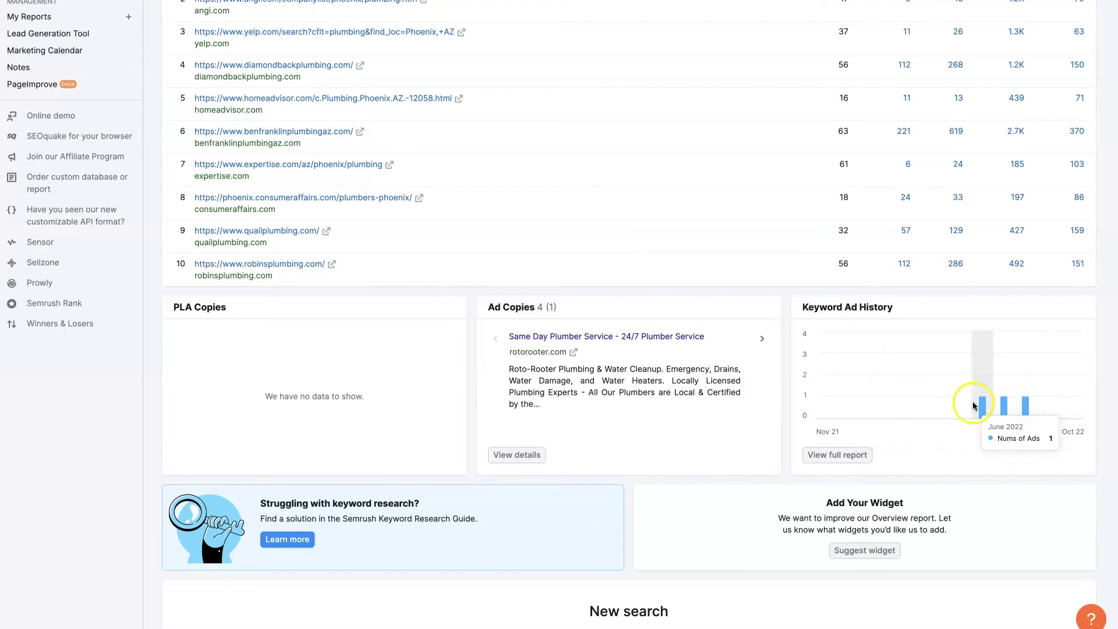
scroll(1027, 411, up, 2)
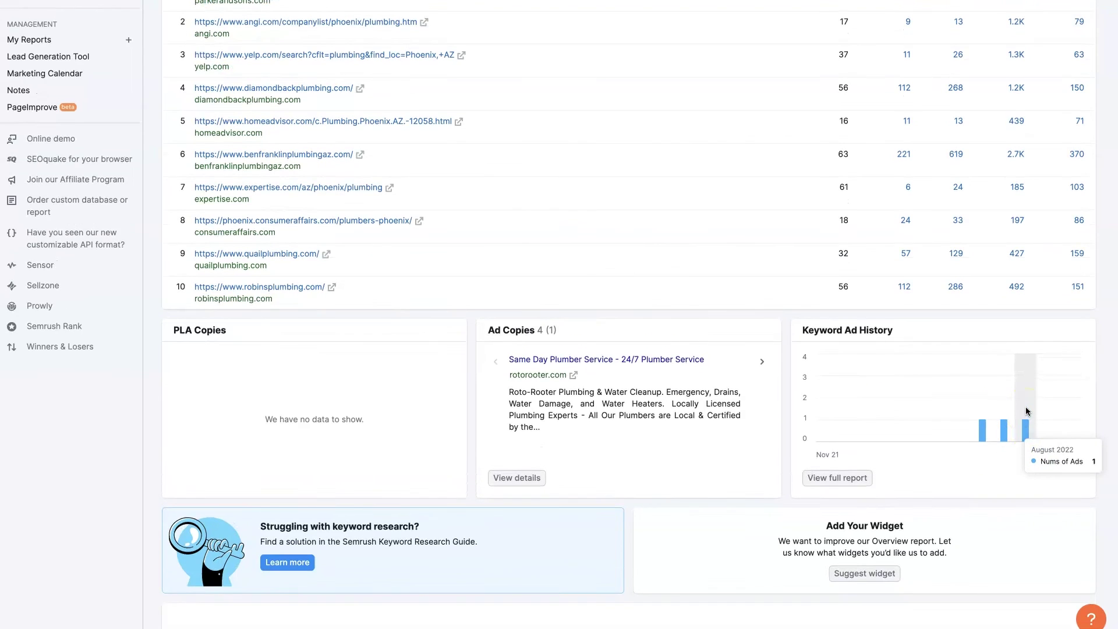
scroll(1000, 438, up, 1)
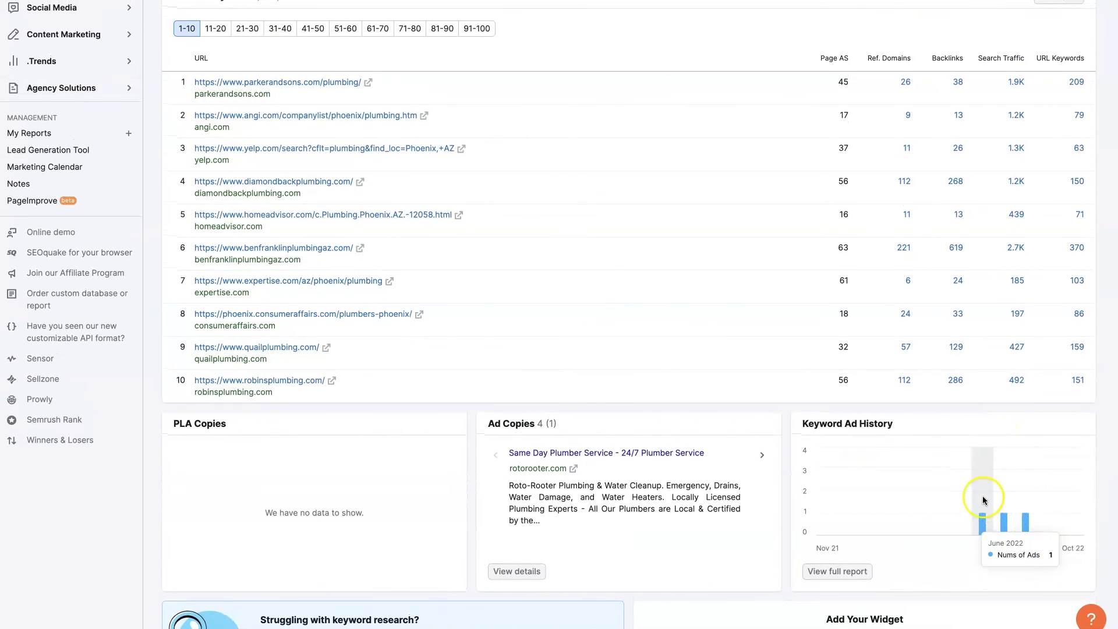
scroll(983, 495, up, 10)
Step: Scroll up to the top of the phoenix plumbers Keyword Overview
scroll(983, 495, up, 1)
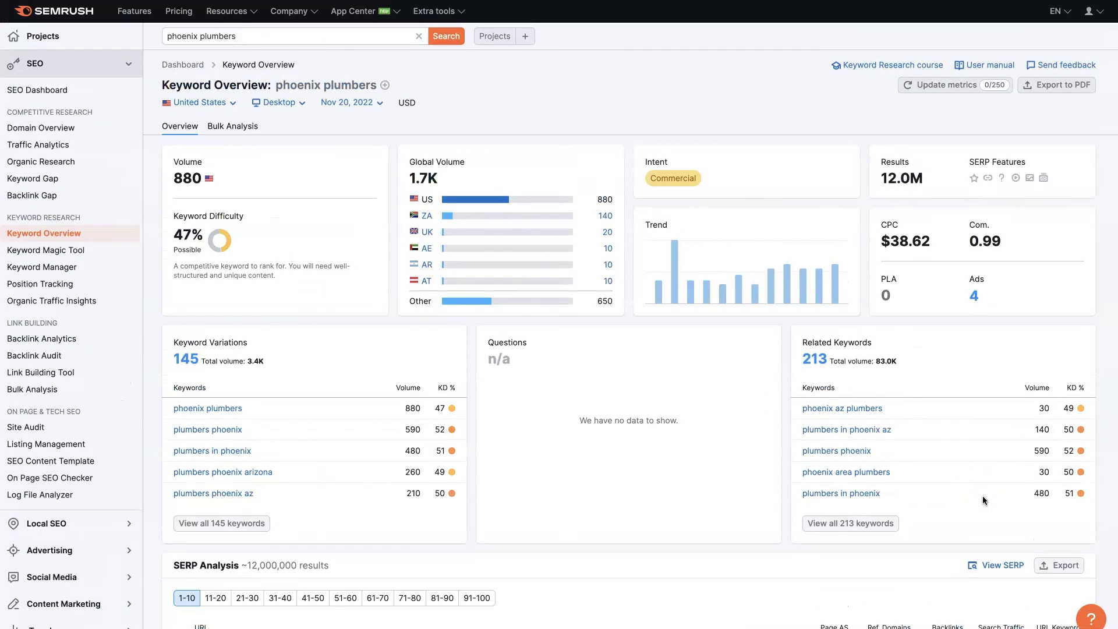